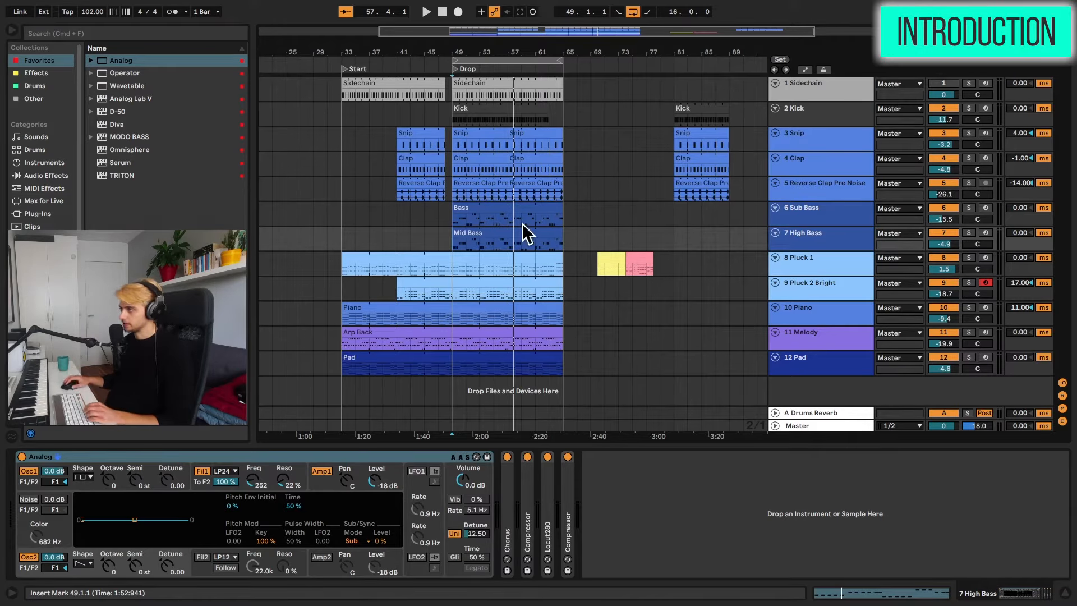
Play the drop with the Pluck 1 track soloed, and switch the solo to Pluck 2 Bright to compare both sounds.
click(810, 264)
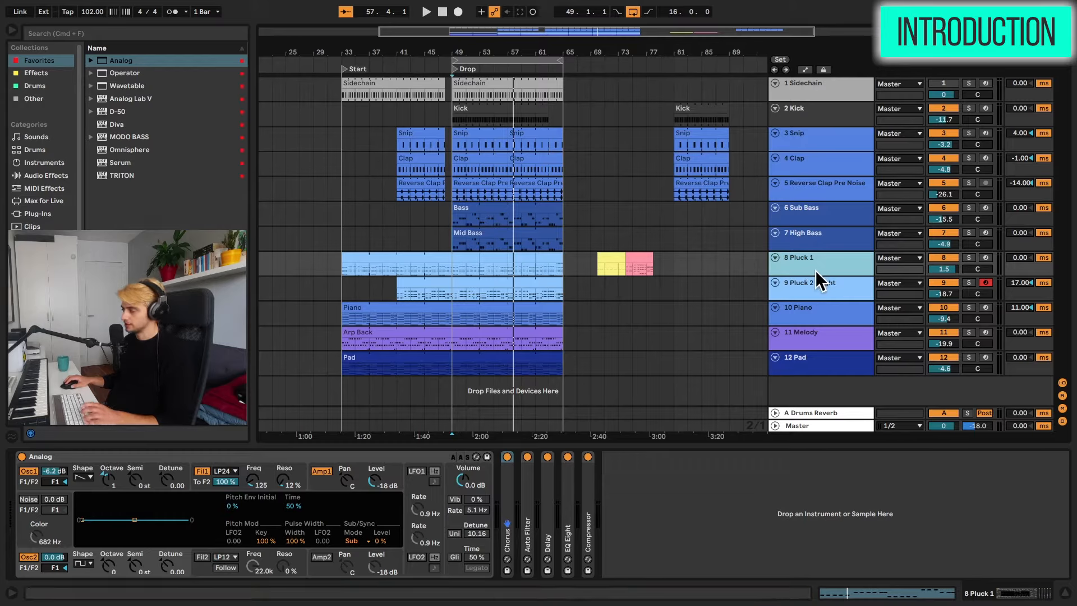
click(969, 258)
key(space)
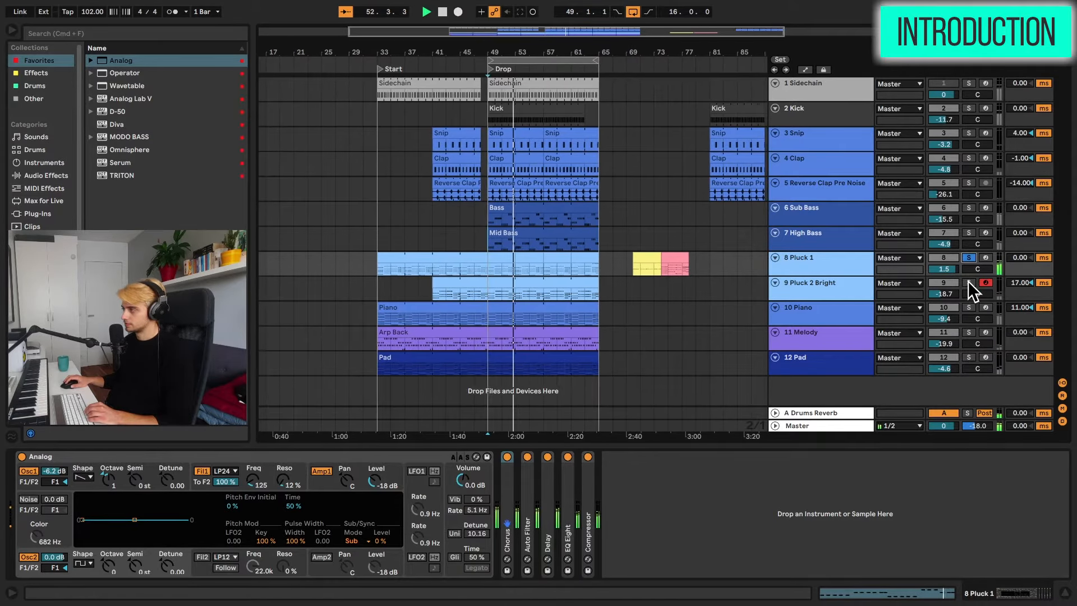
click(969, 283)
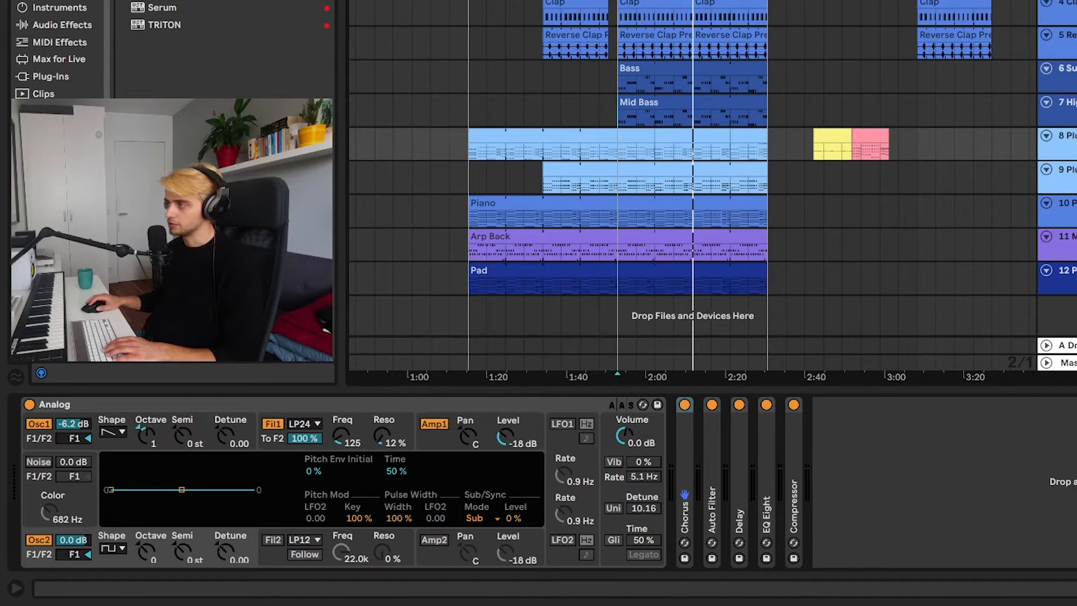
key(space)
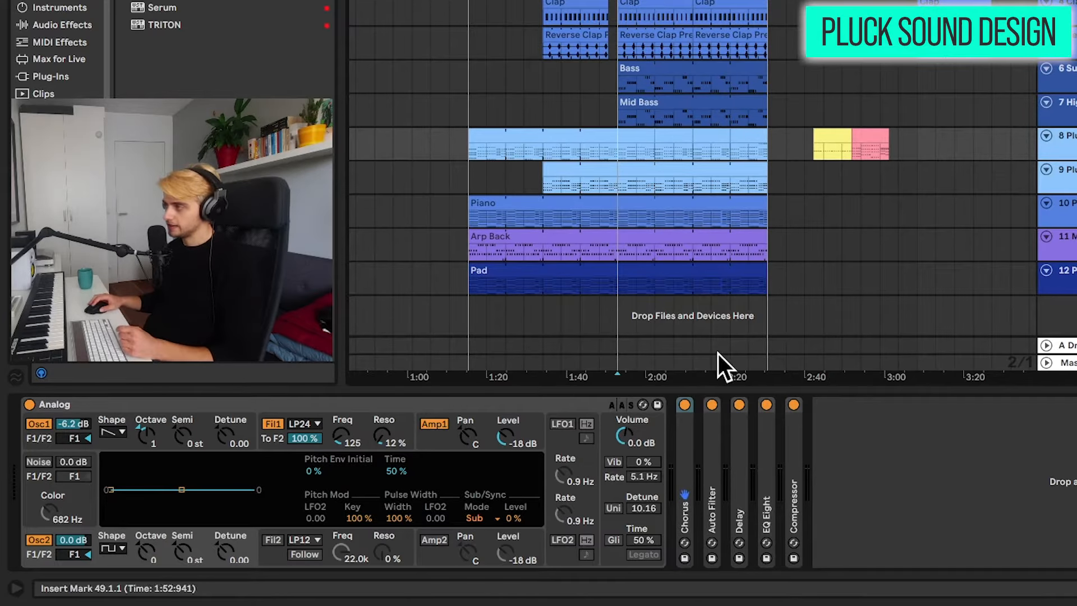
Inspect the devices inside the Bells and Tiles rack on Pluck 2 Bright and hide them again.
click(1068, 170)
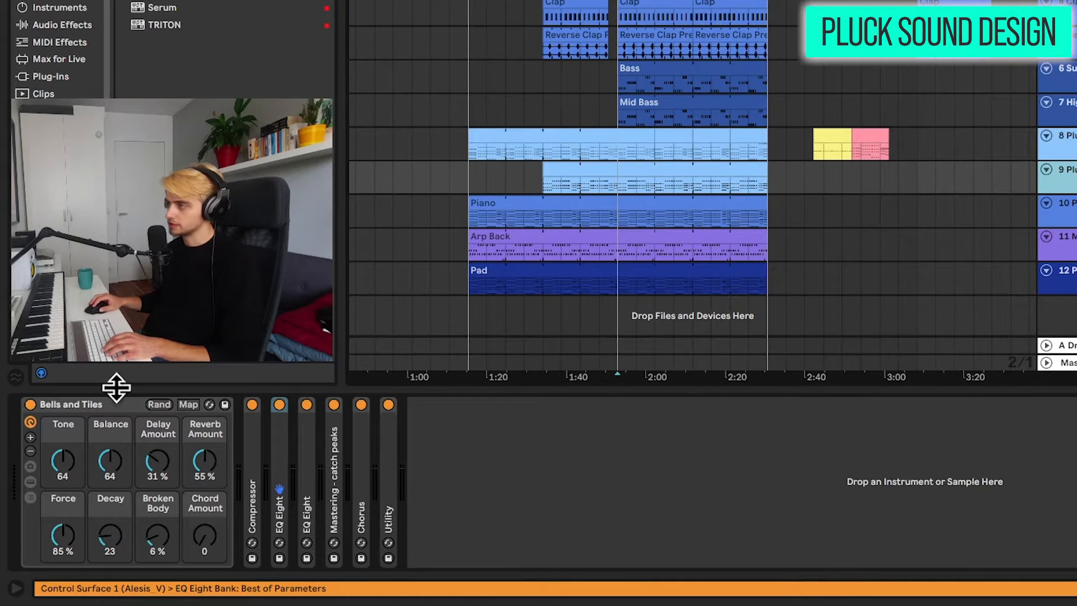
click(29, 481)
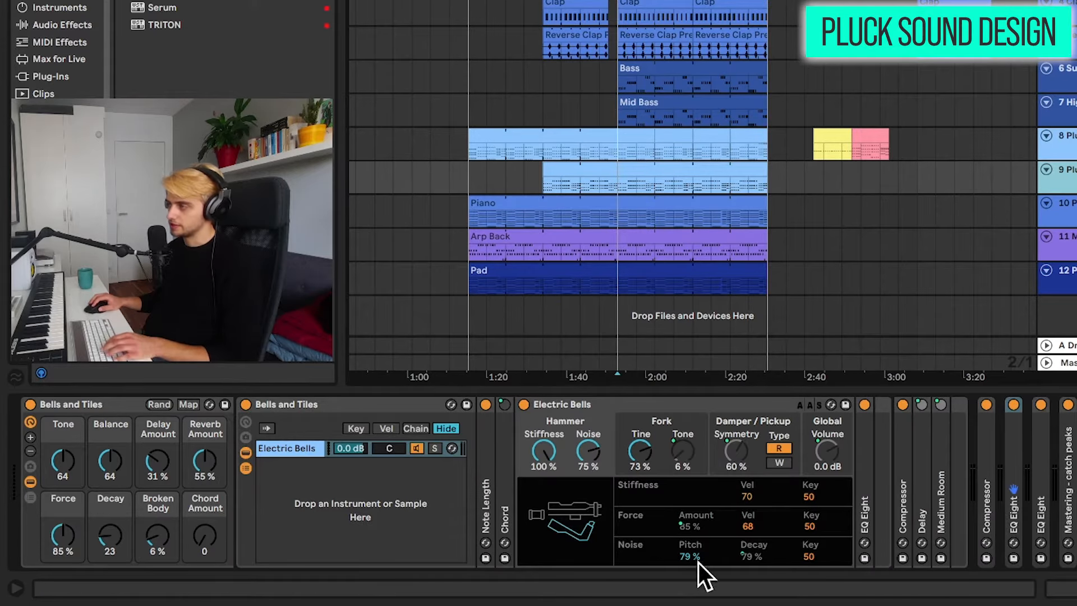
click(28, 482)
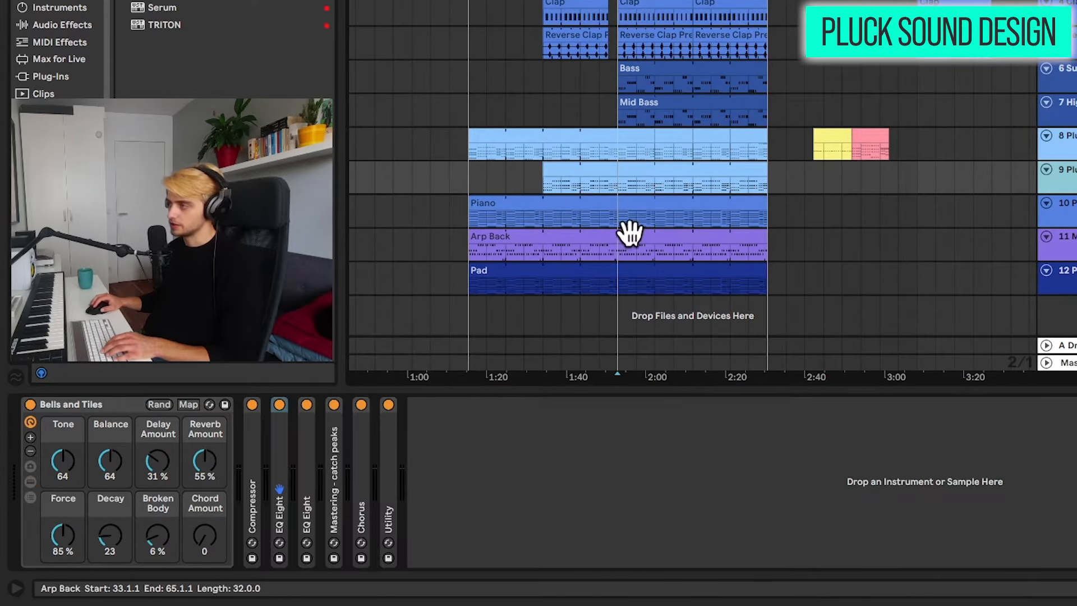
Deactivate all five effects after Analog on Pluck 1 and play the dry synth sound.
click(749, 190)
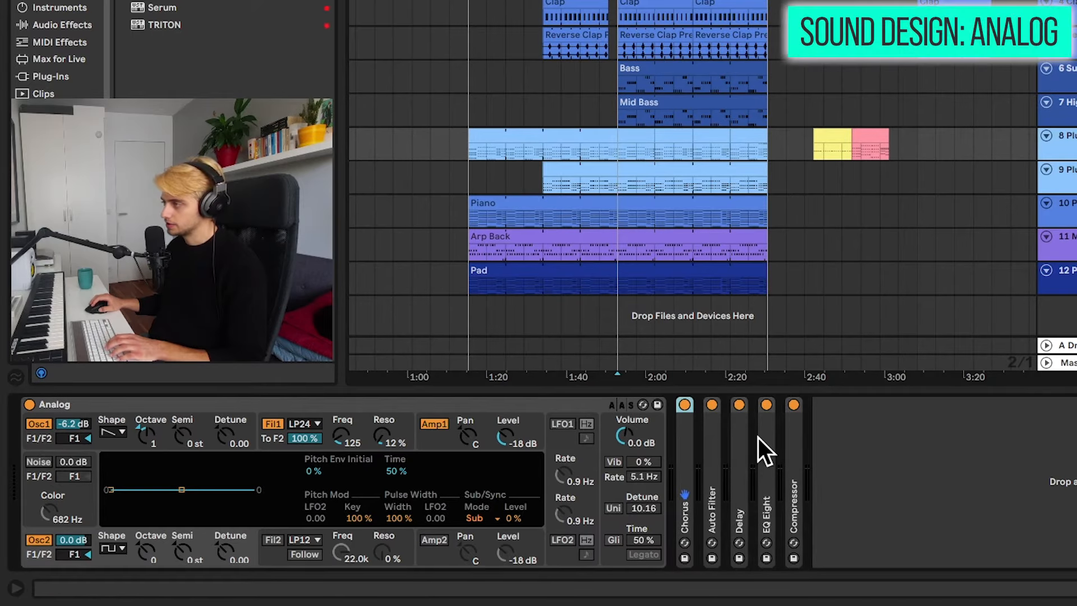
key(0)
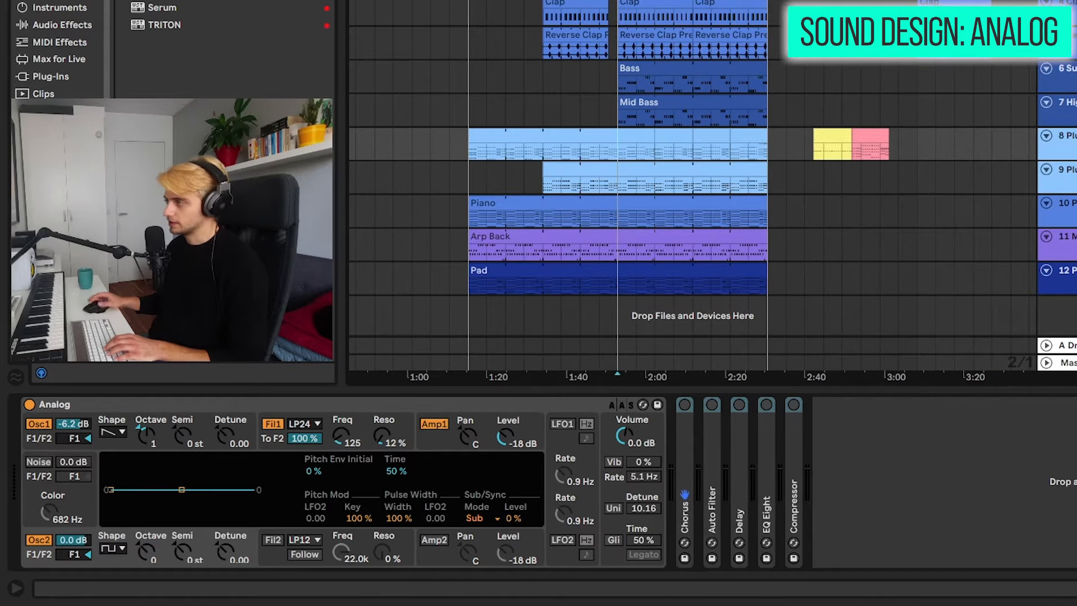
key(space)
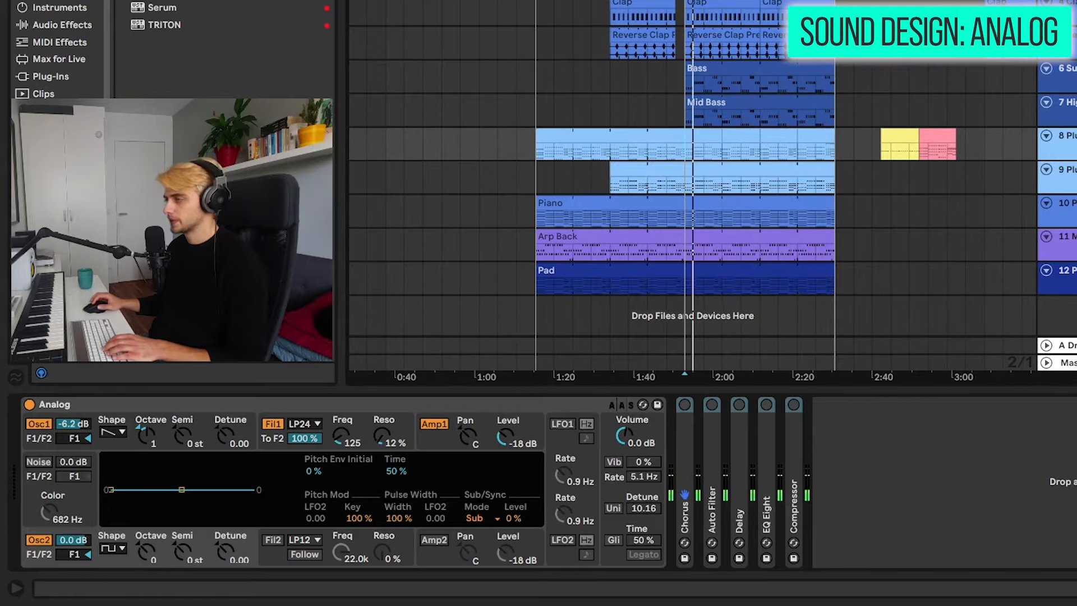
Isolate Analog's Osc1 by turning off Osc2, and examine the attack and decay of the Fil1 envelope.
click(34, 539)
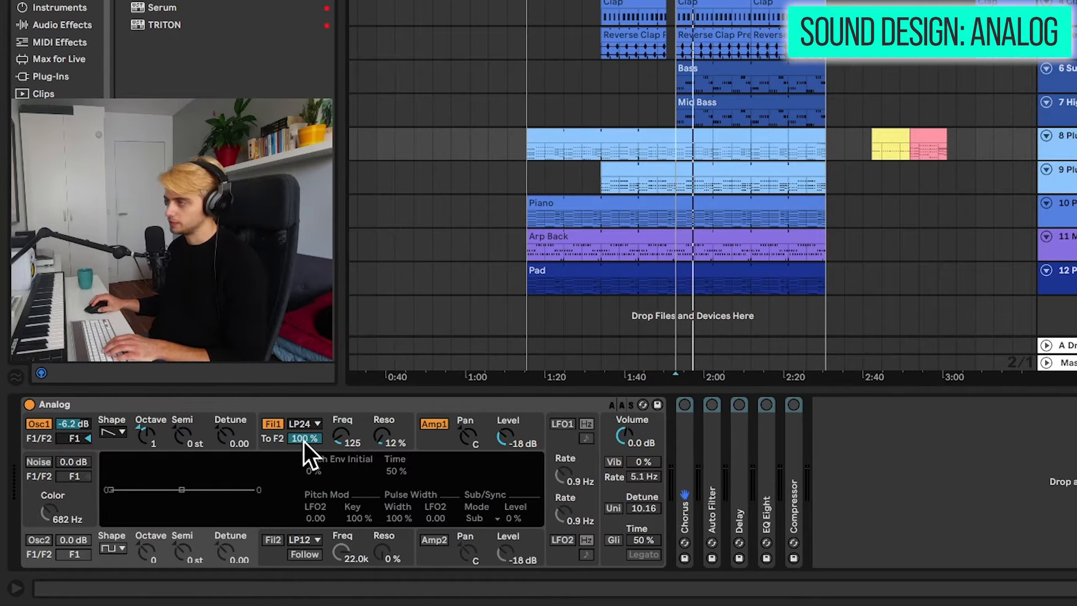
click(355, 446)
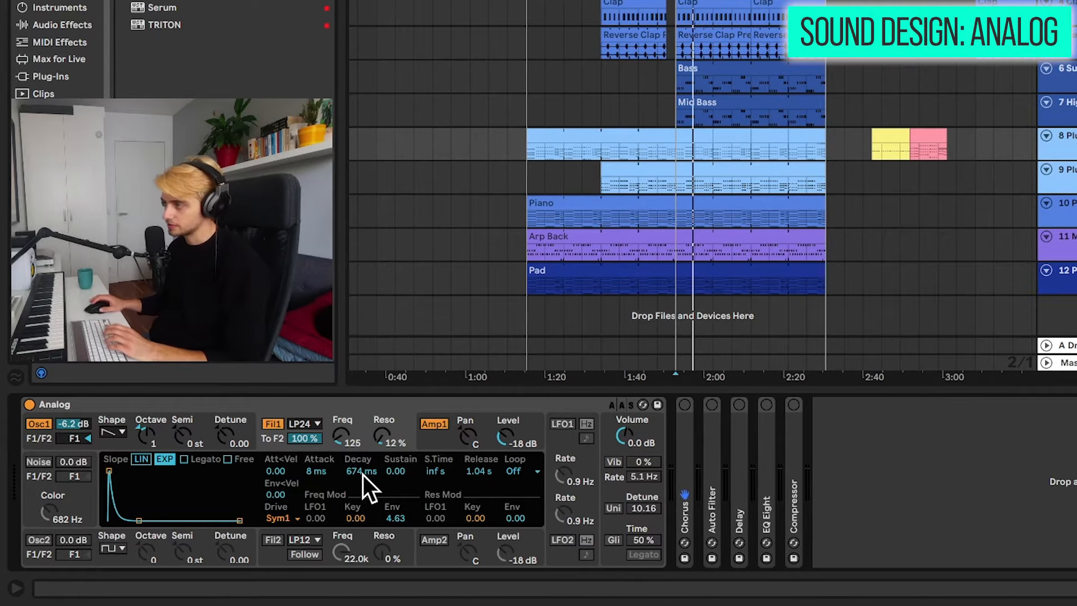
click(320, 473)
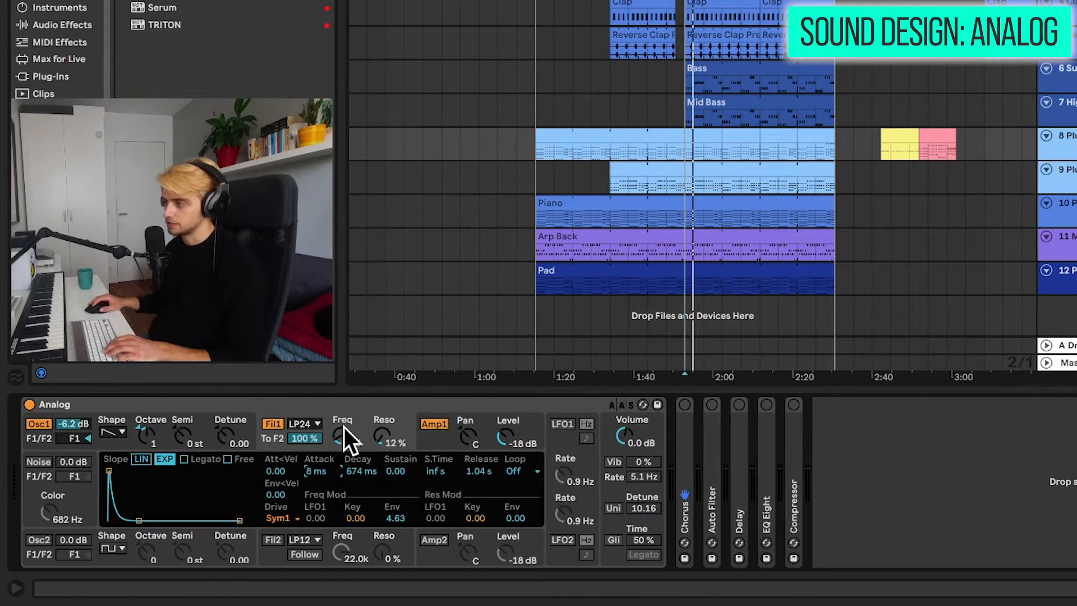
Isolate Analog's Osc2, set its pulse width to 100%, and turn Osc1 back on.
click(37, 539)
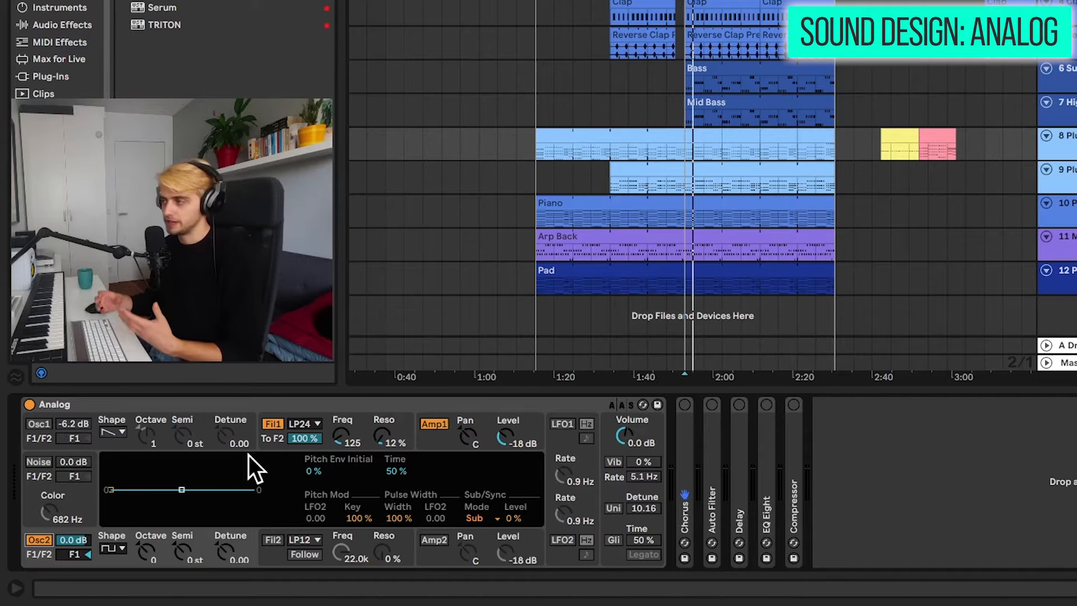
key(space)
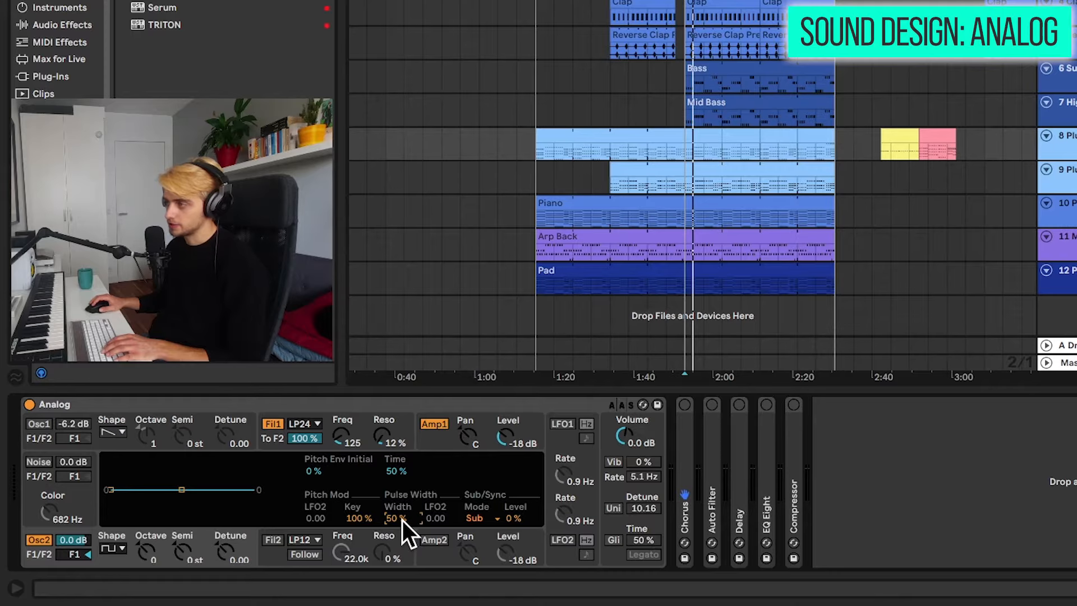
mouse_move(402, 521)
mouse_down()
mouse_move(402, 553)
mouse_move(402, 520)
mouse_up()
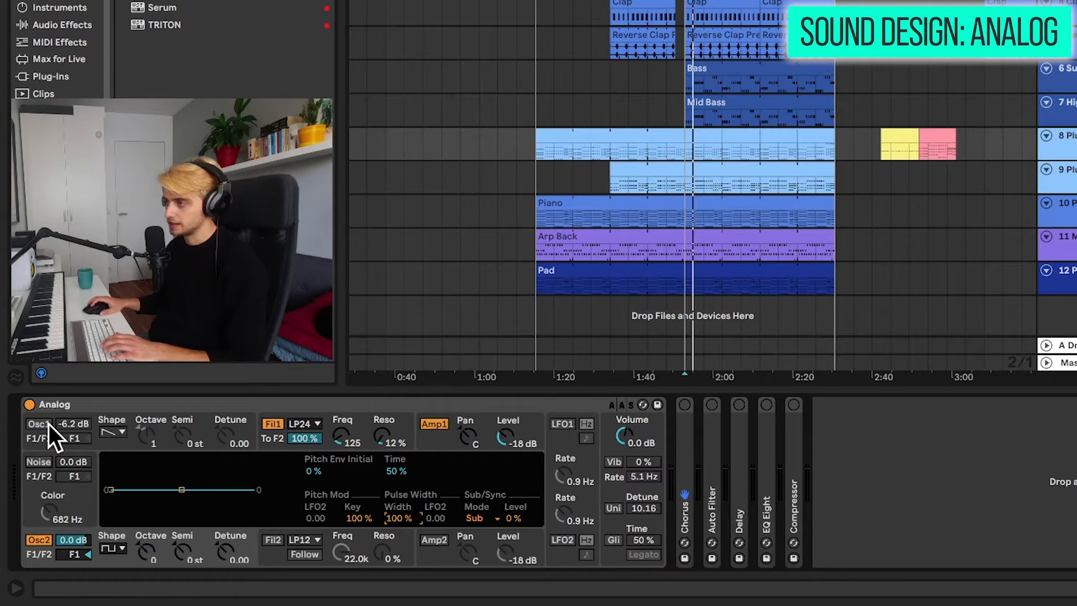
click(49, 425)
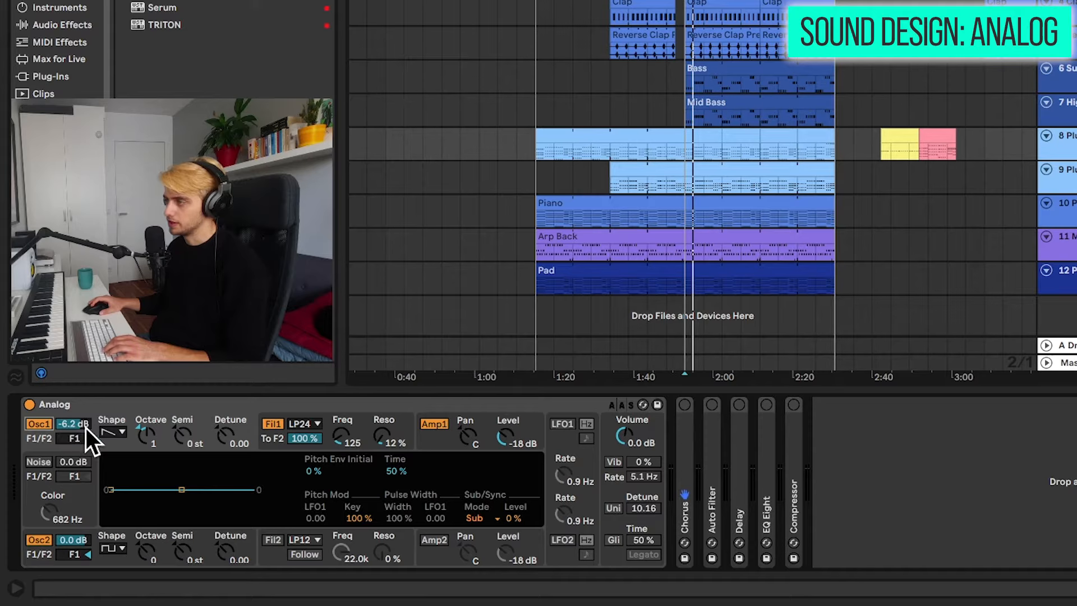
Review Analog's Amp1 envelope and the Fil1 envelope with its cutoff frequency.
click(486, 437)
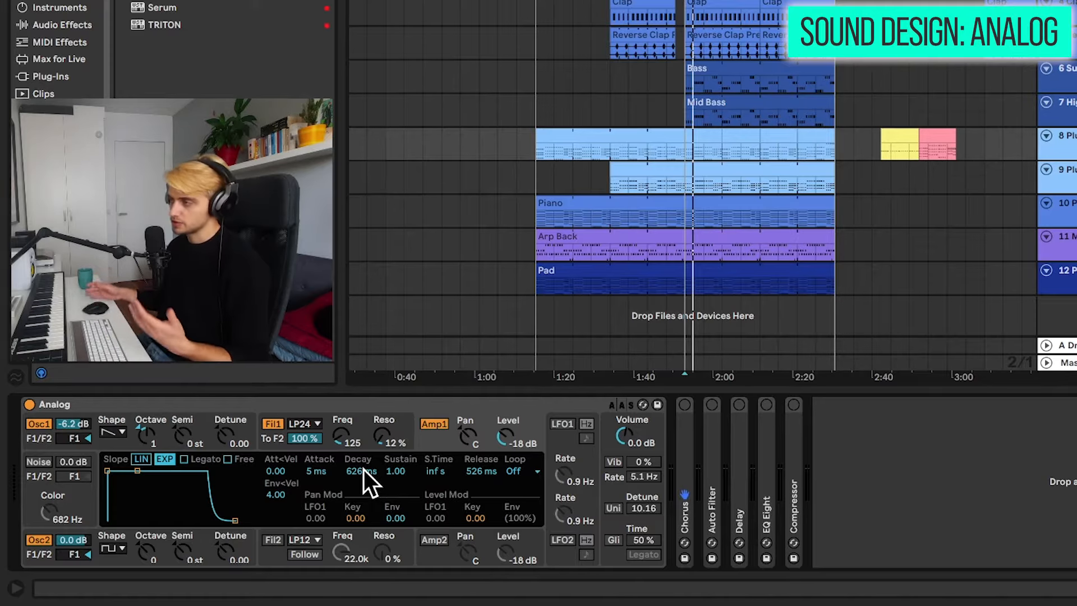
click(365, 435)
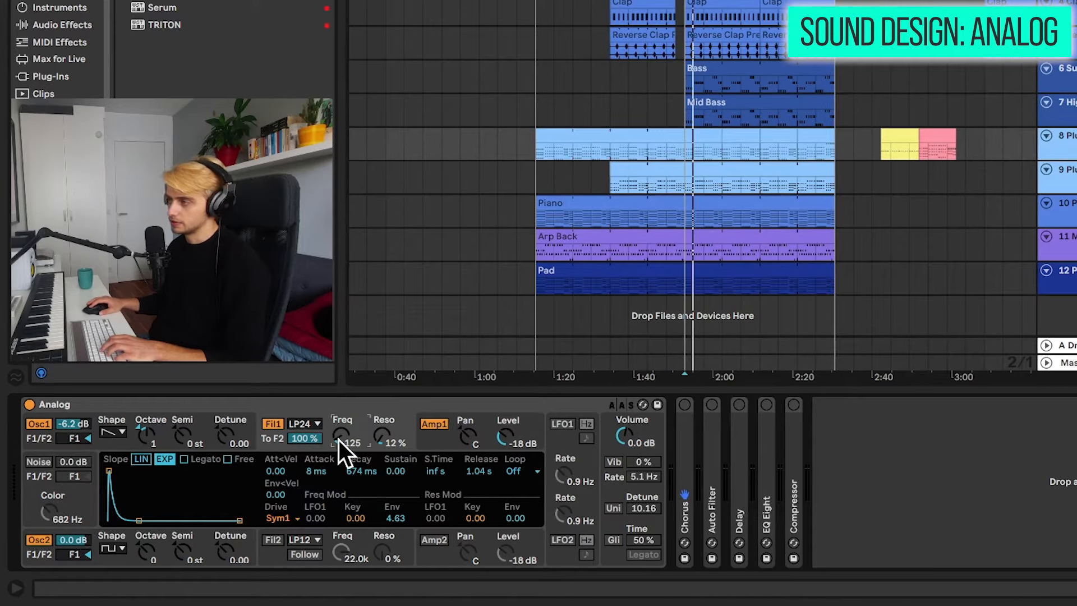
Reactivate and expand Chorus and Auto Filter on Pluck 1, and hide the automation in the arrangement.
double_click(688, 422)
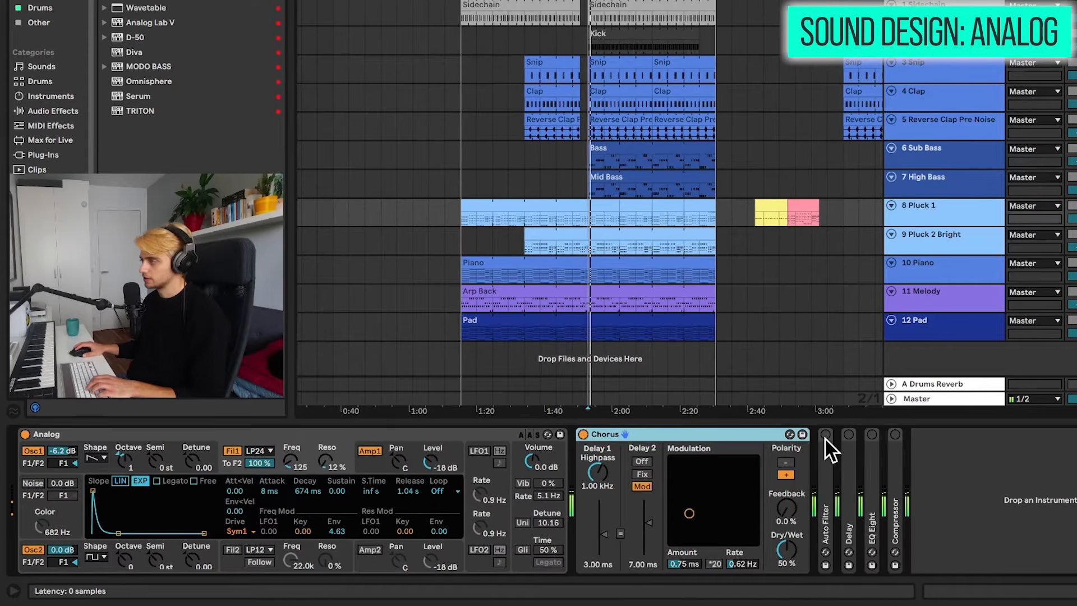
double_click(825, 435)
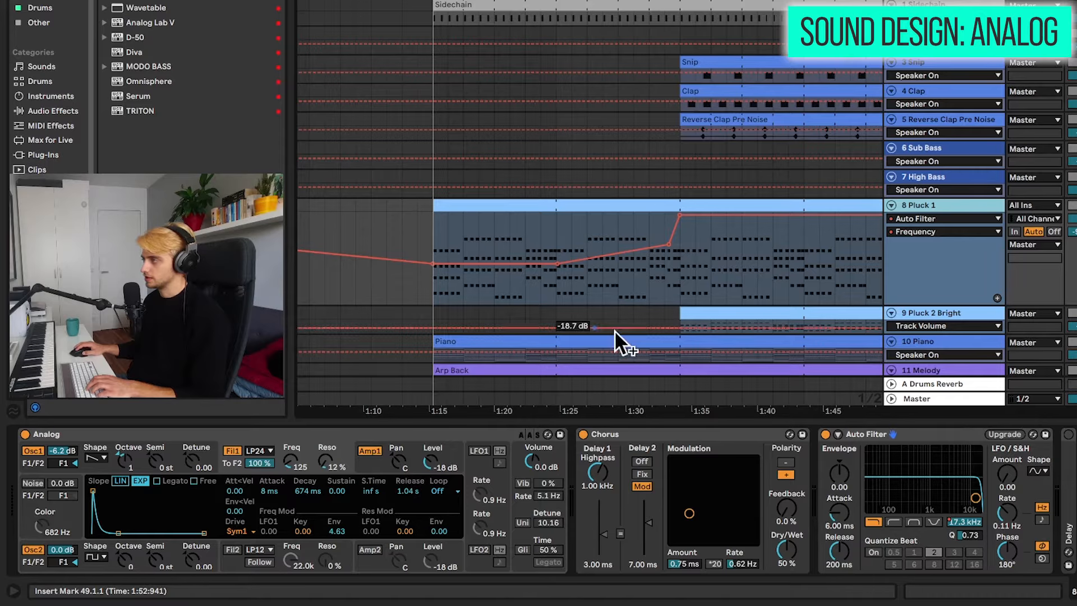
key(a)
key(minus)
key(minus)
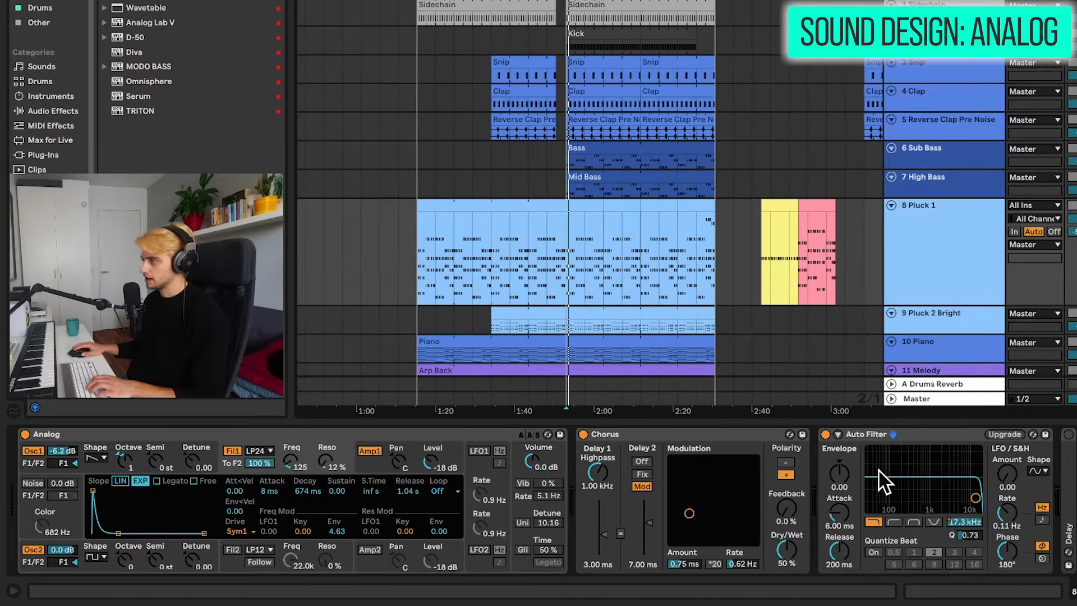
Reactivate Pluck 1's Delay, EQ Eight and Compressor, expanding each in turn and listening to the equalised sound.
double_click(1073, 443)
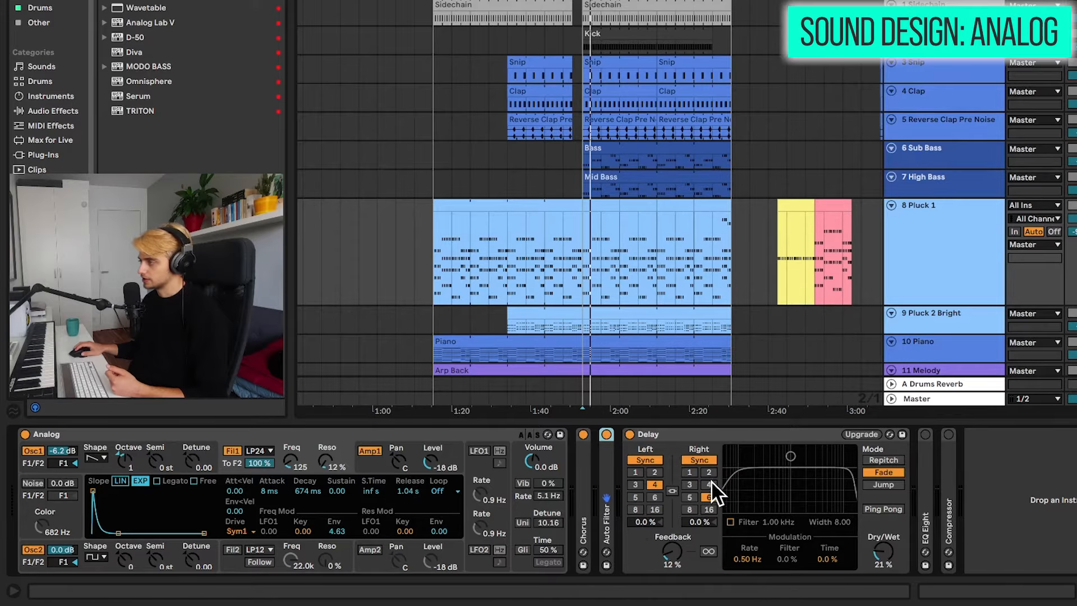
double_click(781, 433)
double_click(652, 433)
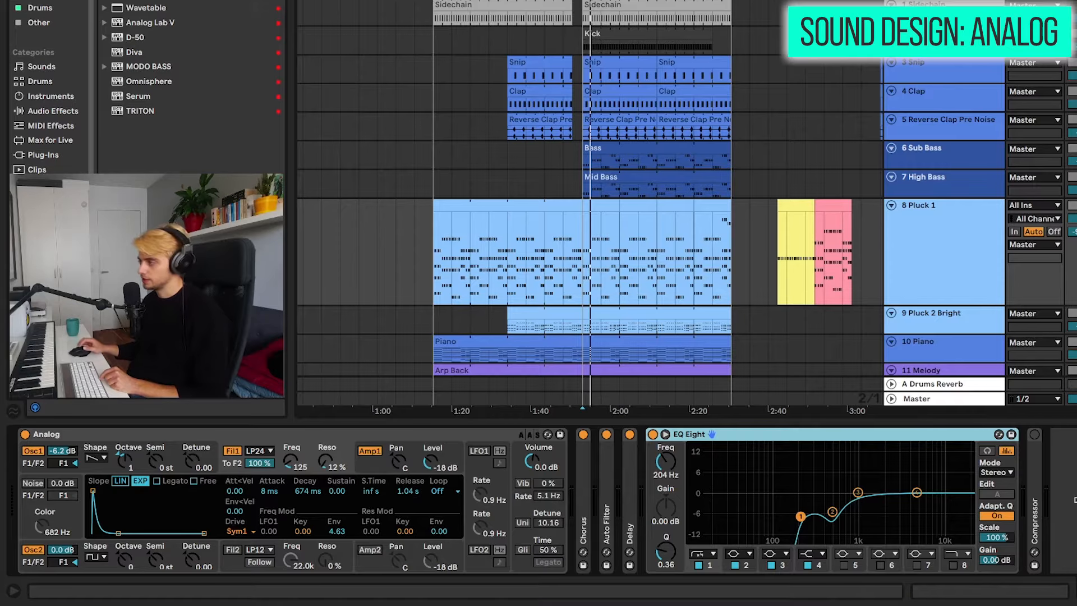
key(space)
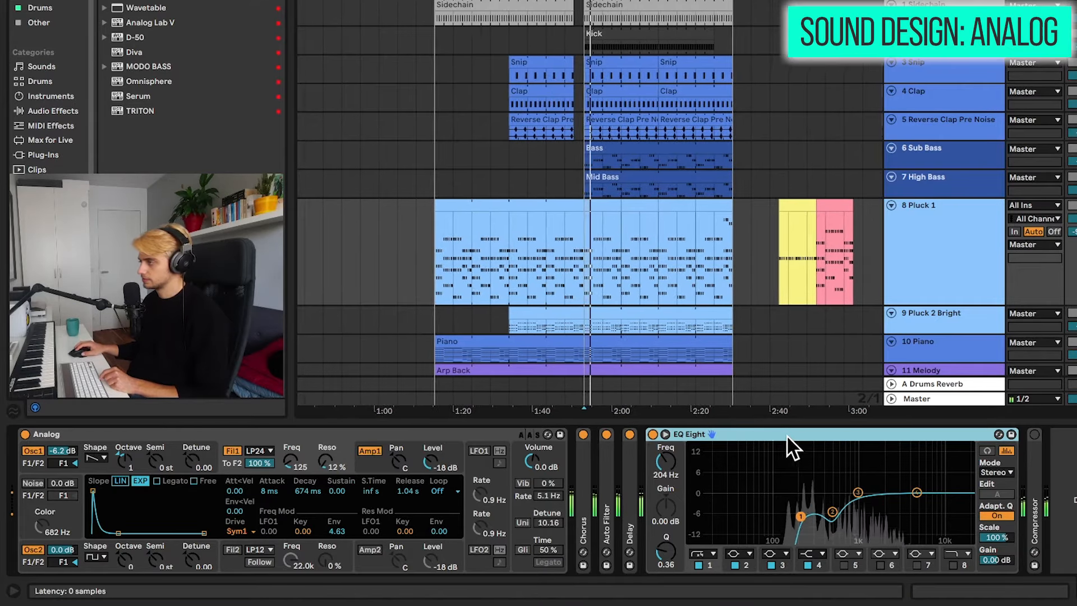
double_click(788, 435)
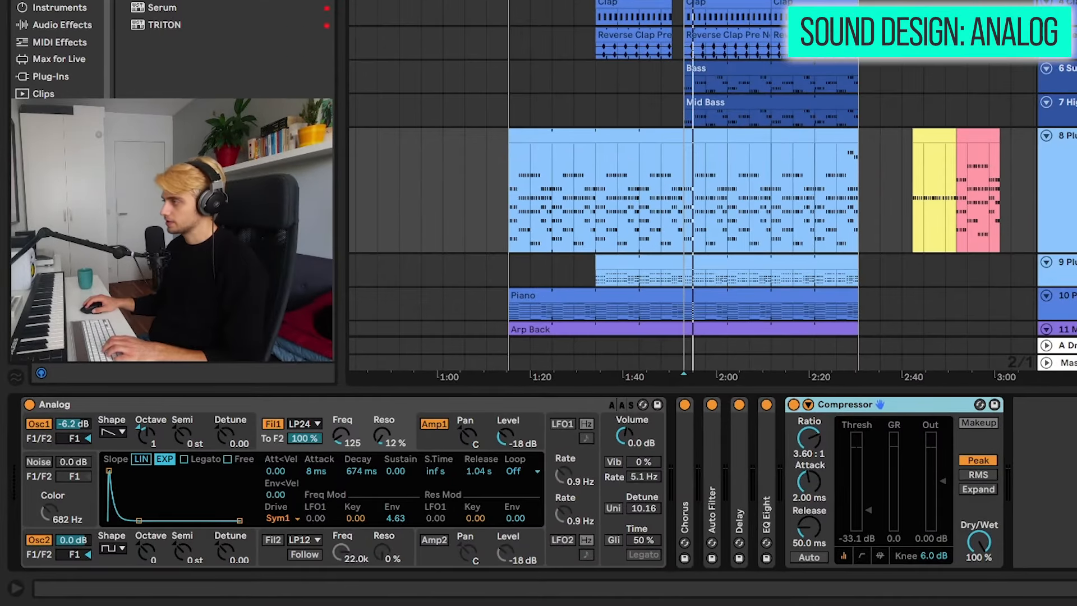
Check the Reverb on the A Drums Reverb return, go back to the Pluck 1 track and stop playback.
click(1067, 345)
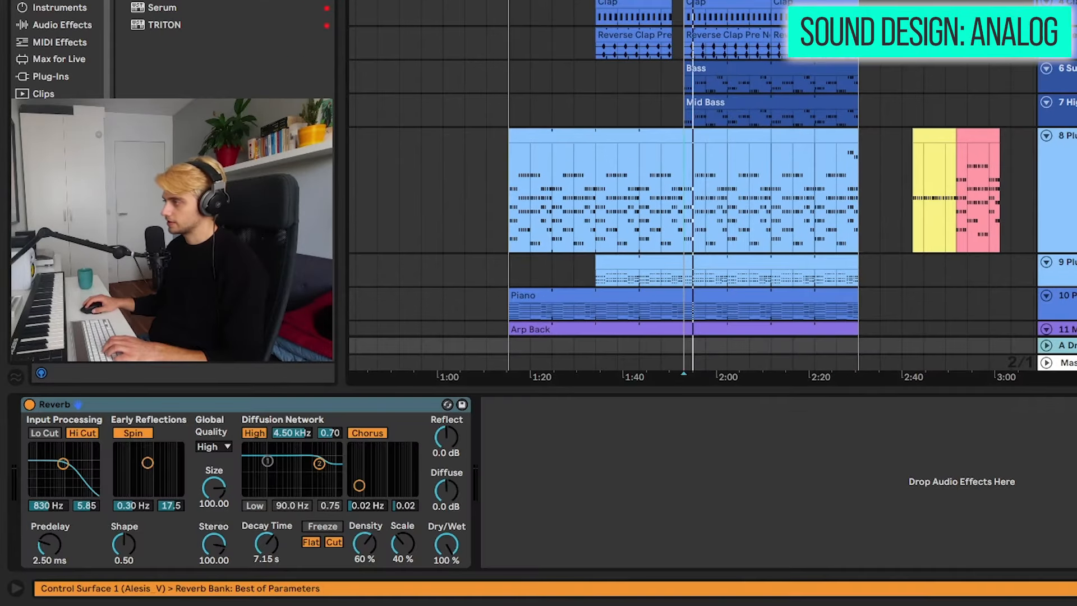
click(687, 190)
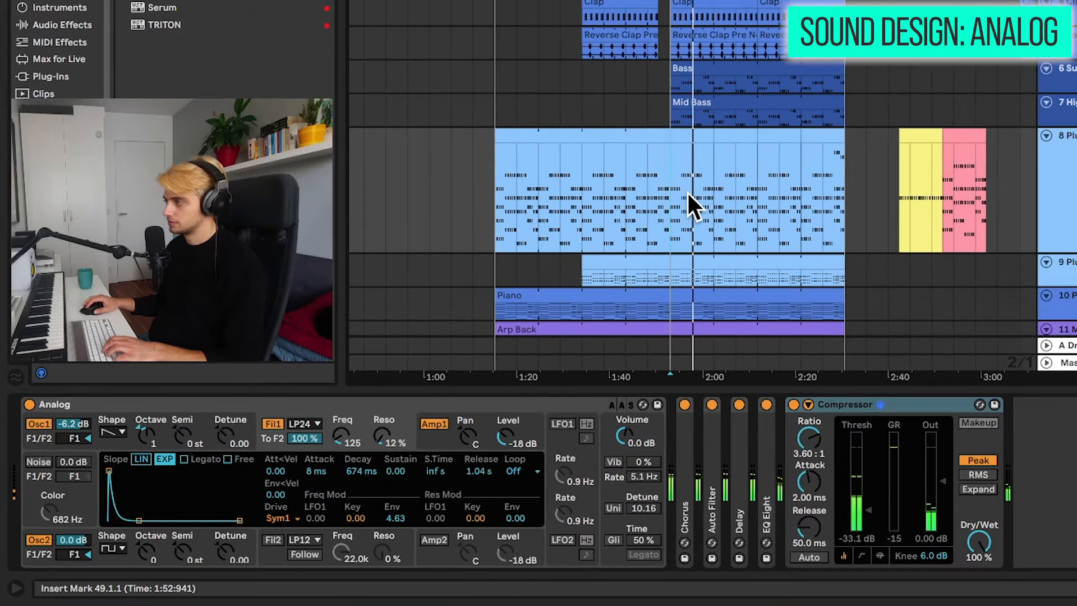
key(space)
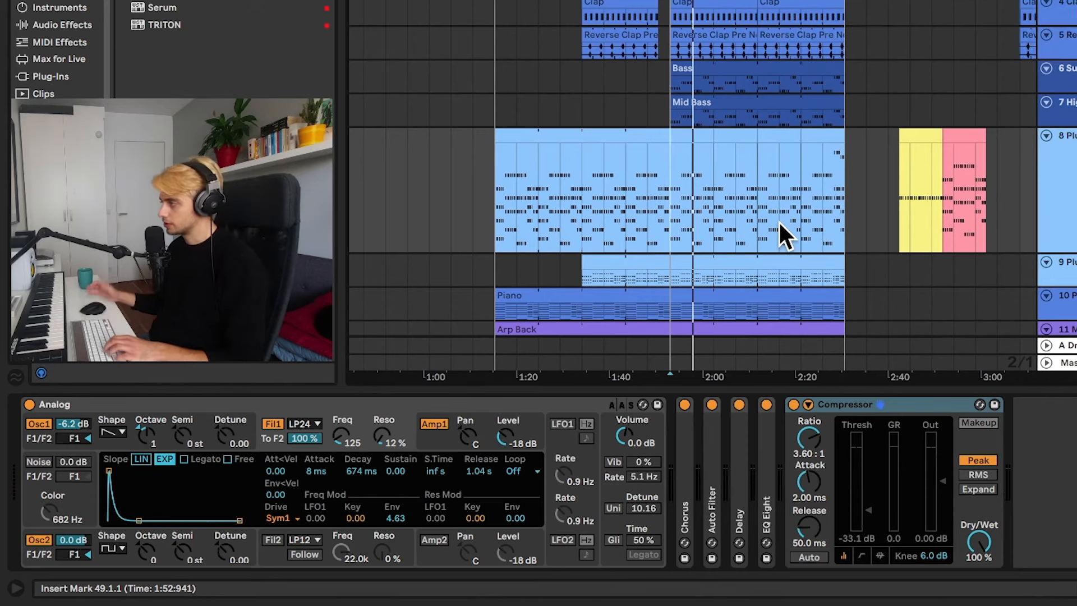
Deactivate all effects after the Bells and Tiles rack on Pluck 2 Bright and play the dry sound.
click(1067, 262)
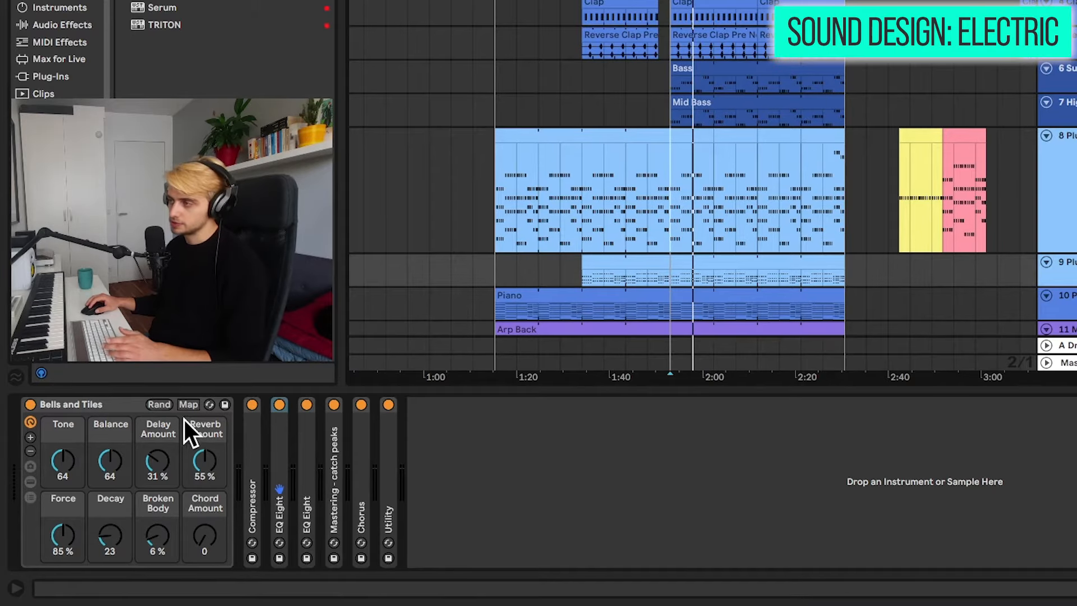
click(253, 461)
shift+click(392, 433)
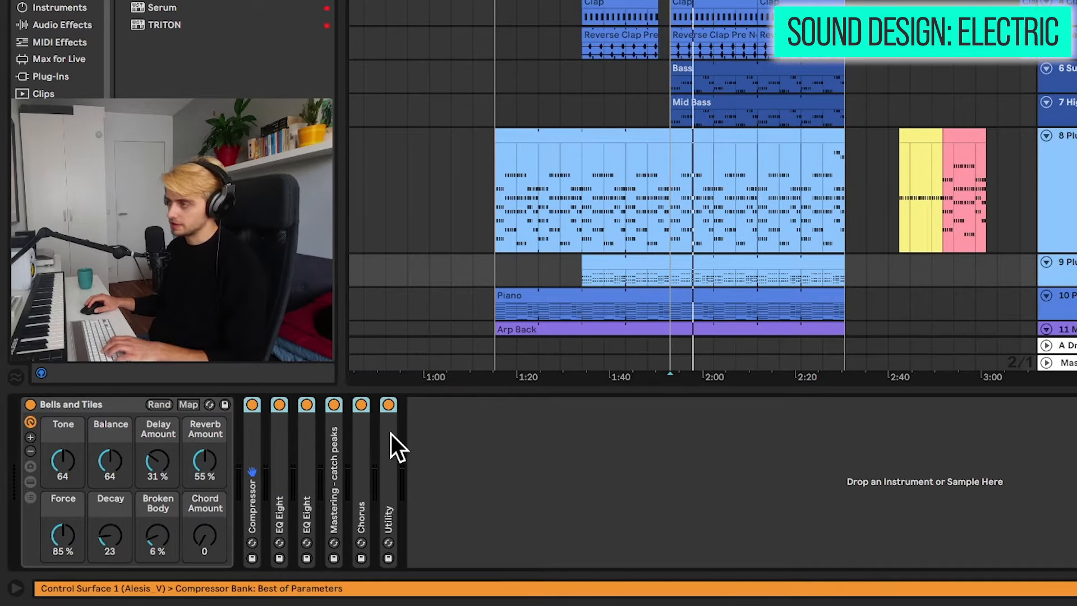
key(0)
key(space)
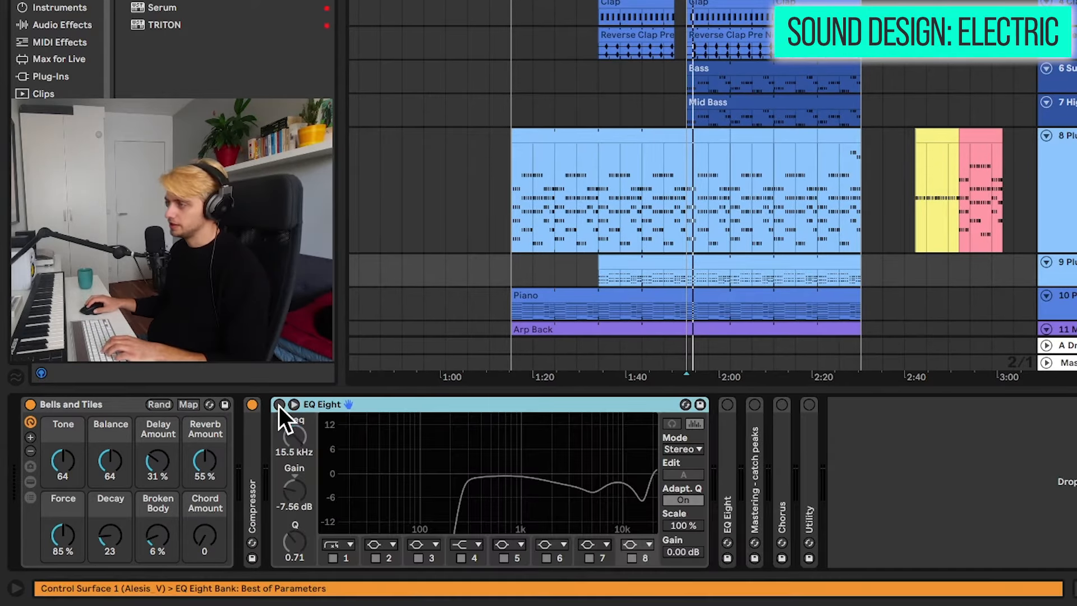
Reactivate the first EQ Eight on Pluck 2 Bright, listen to it, collapse it and expand the second EQ Eight.
click(279, 405)
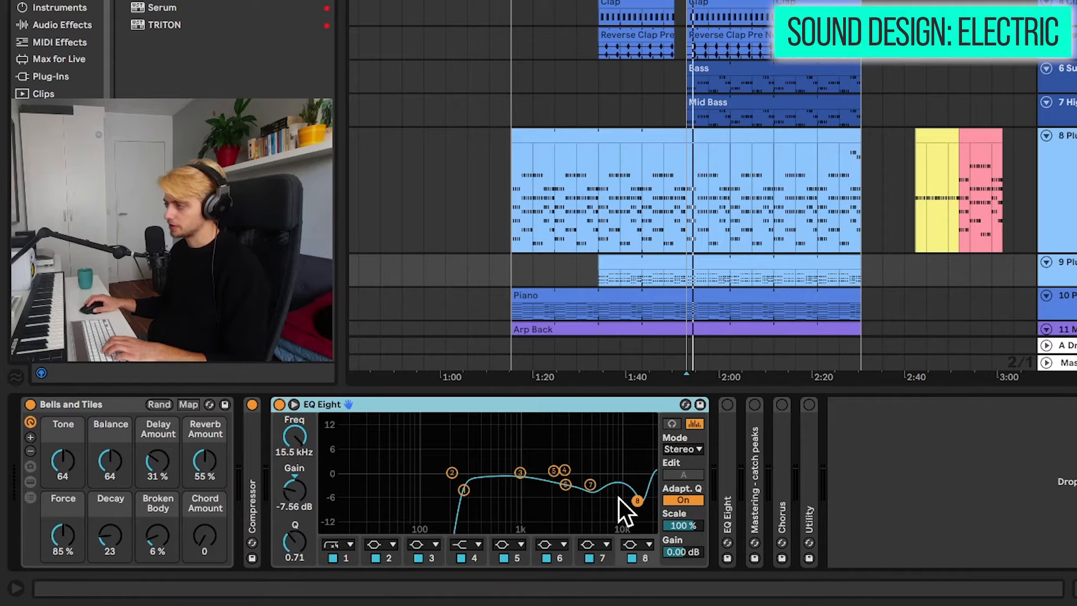
key(space)
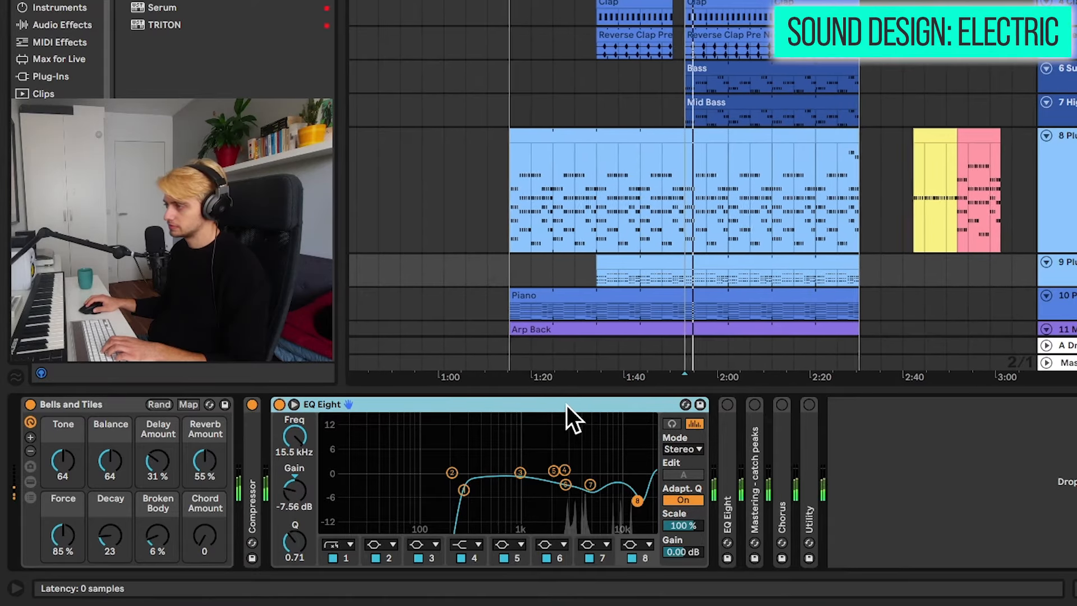
double_click(567, 405)
double_click(307, 416)
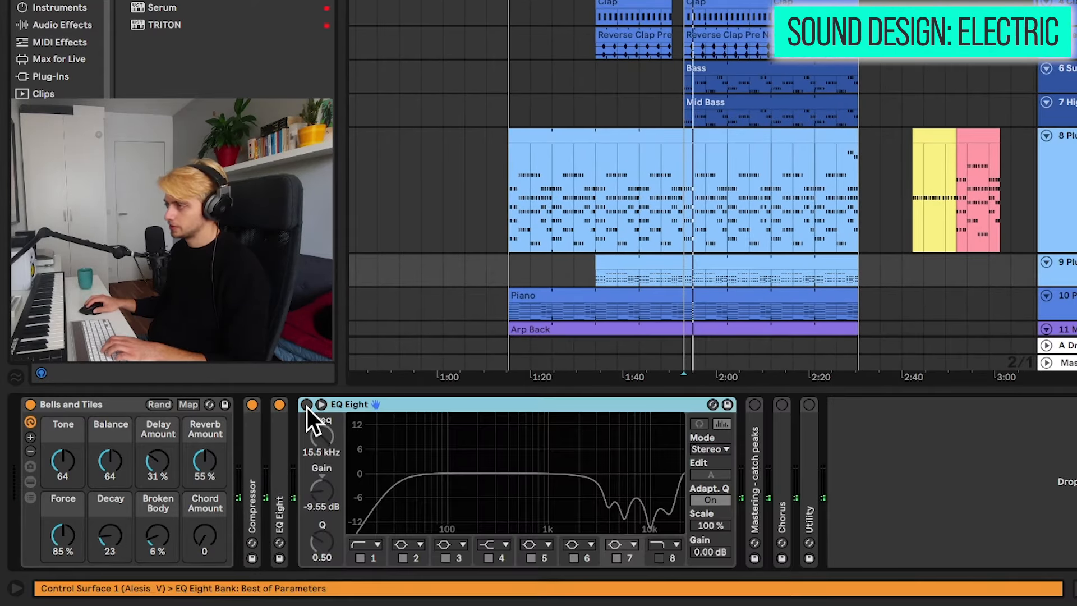
Reactivate the second EQ Eight and the Mastering - catch peaks compressor on Pluck 2 Bright, listen to them, and collapse both devices.
double_click(349, 407)
double_click(336, 408)
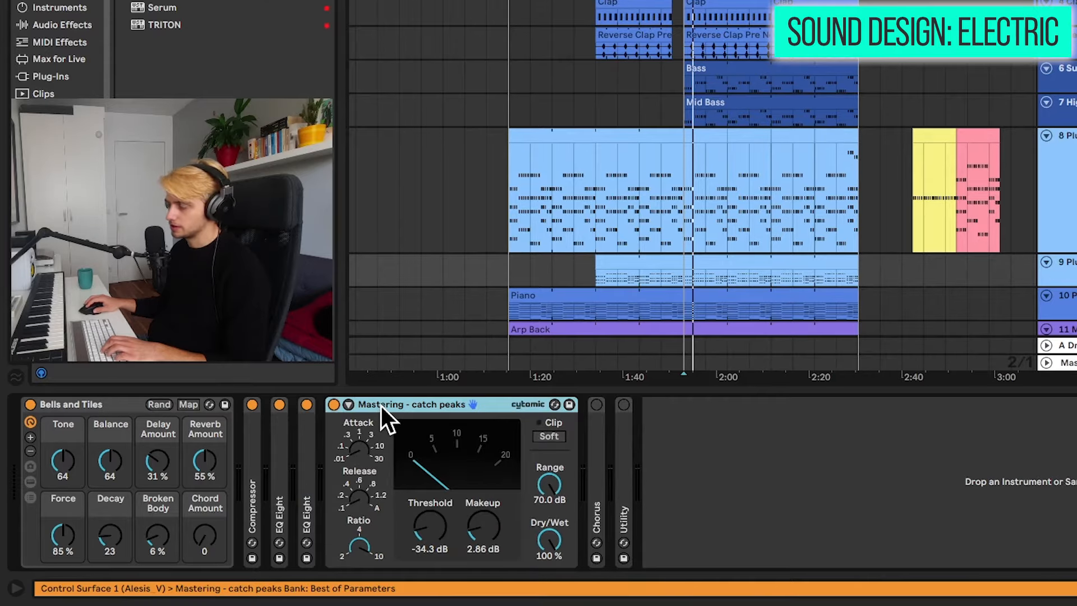
key(space)
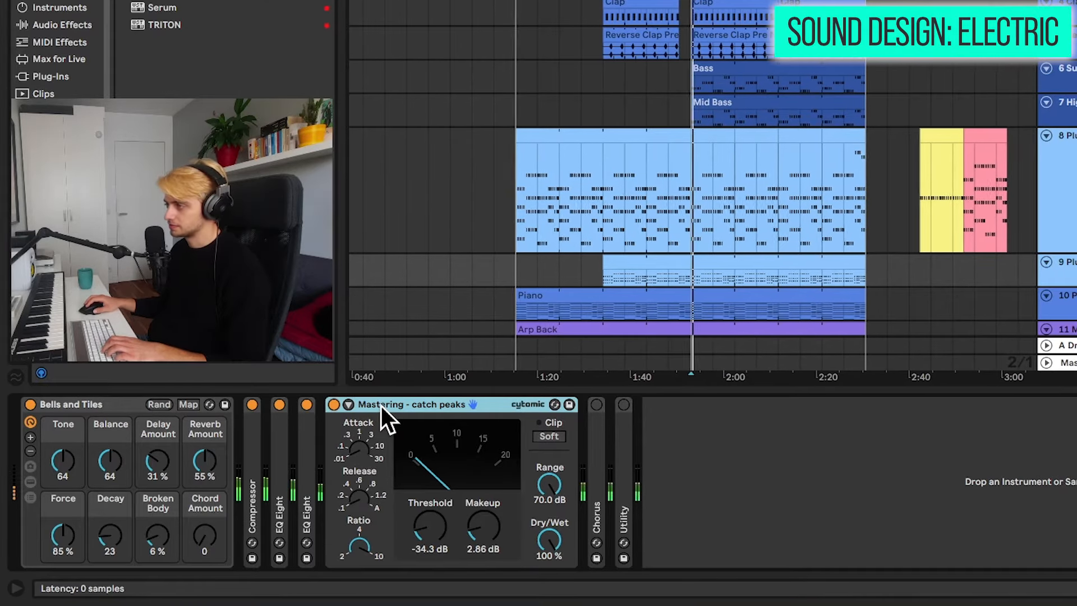
double_click(376, 406)
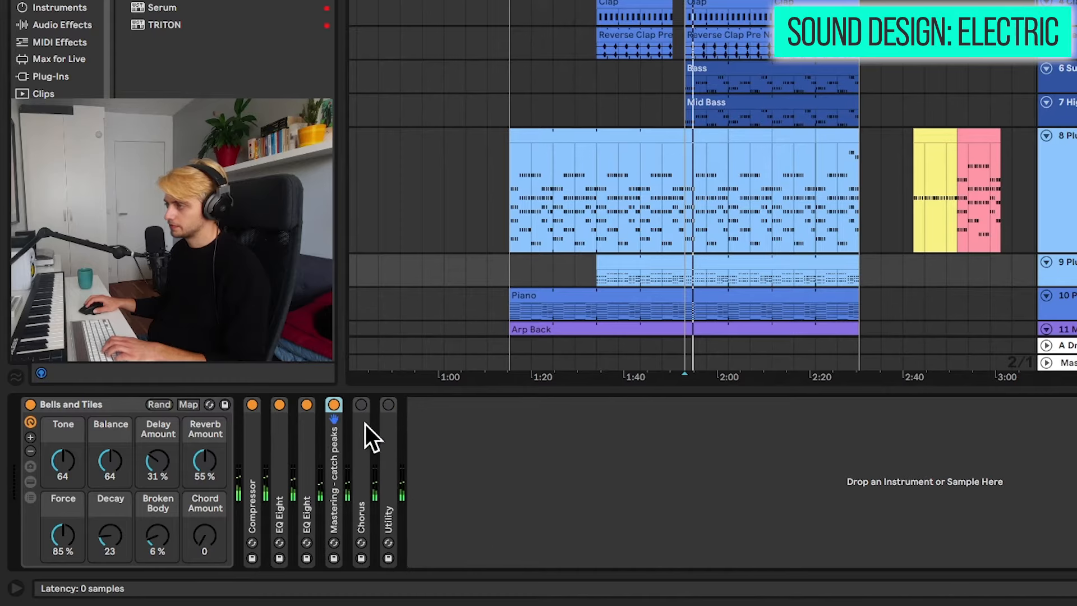
Reactivate the Chorus and Utility on Pluck 2 Bright, expanding each to review its settings and collapsing it again.
double_click(363, 433)
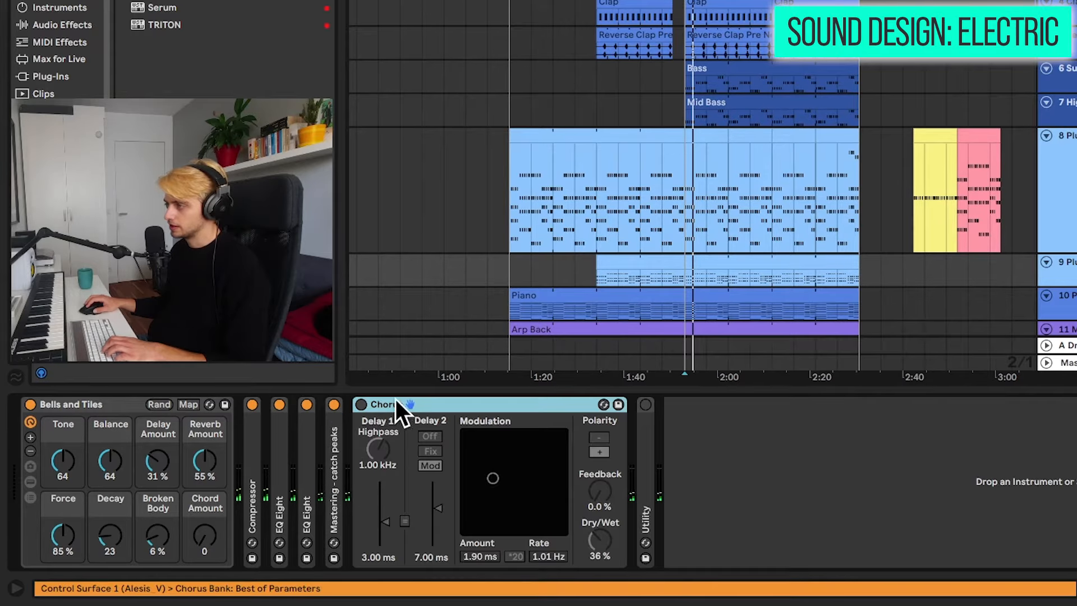
double_click(426, 405)
double_click(384, 433)
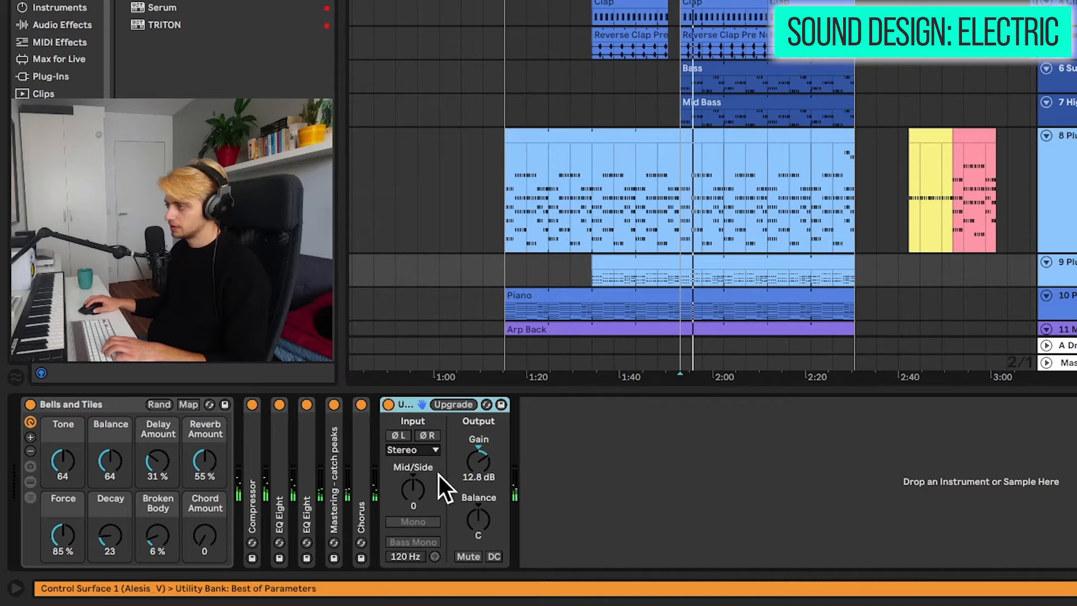
double_click(408, 406)
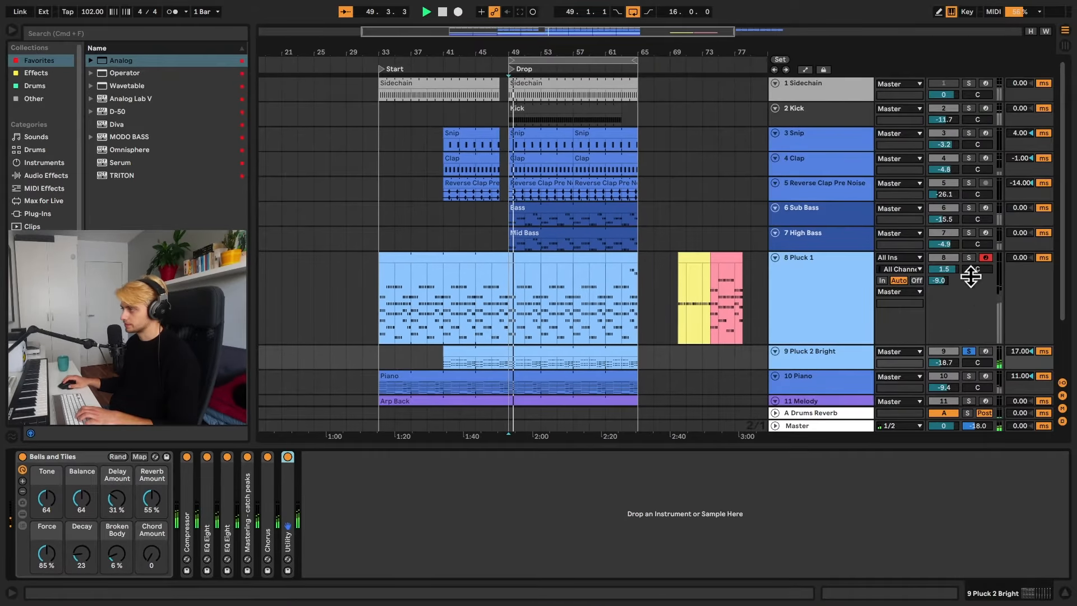
Play the drop with Pluck 1, Kick, Sub Bass and High Bass soloed alongside Pluck 2 Bright, and stop playback.
click(497, 292)
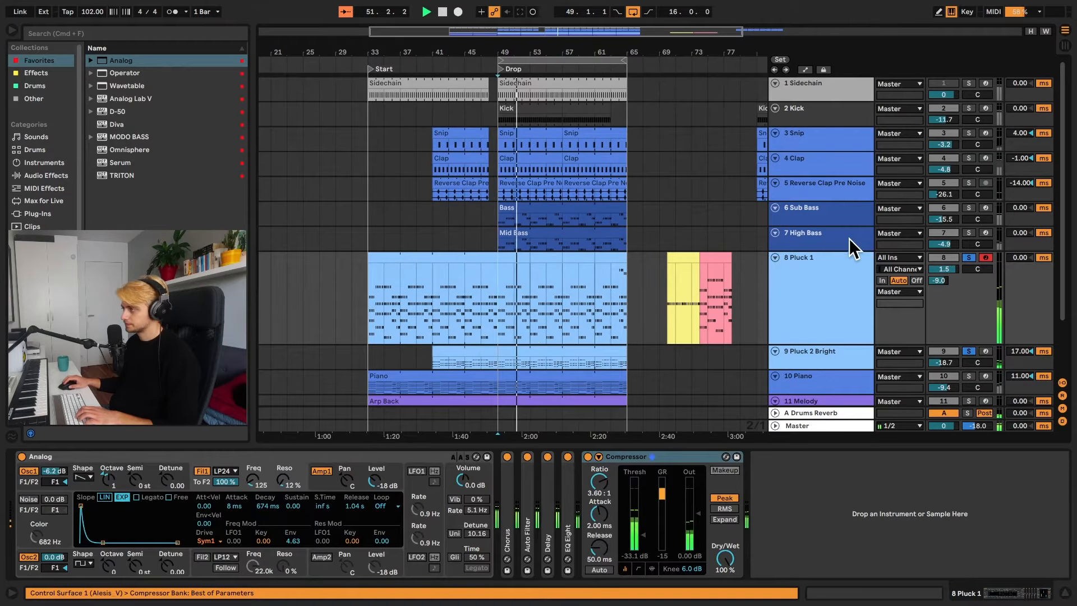
click(967, 106)
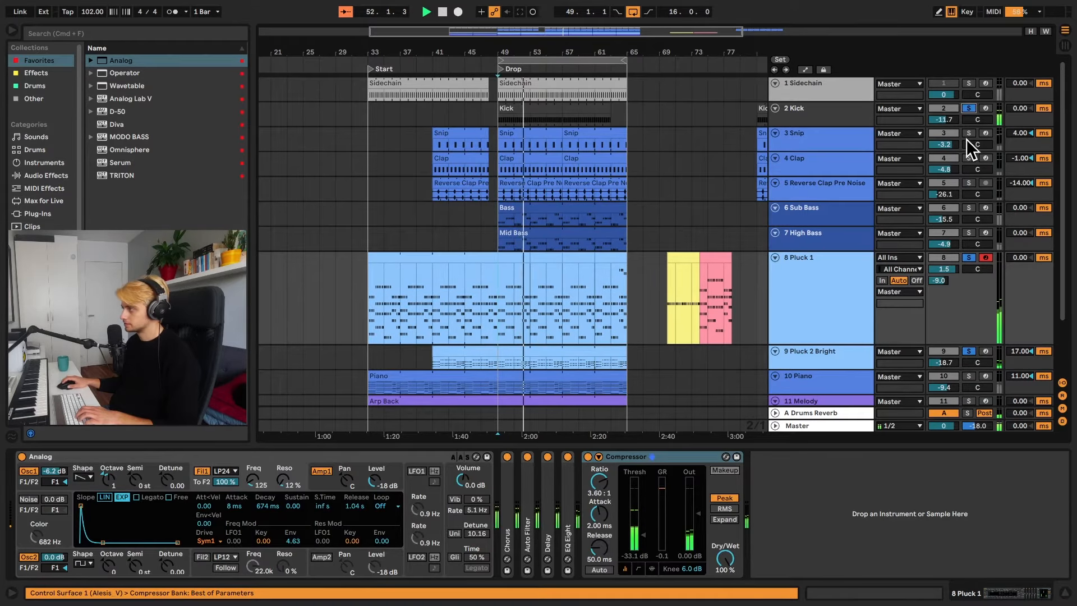
click(971, 200)
click(970, 207)
click(970, 230)
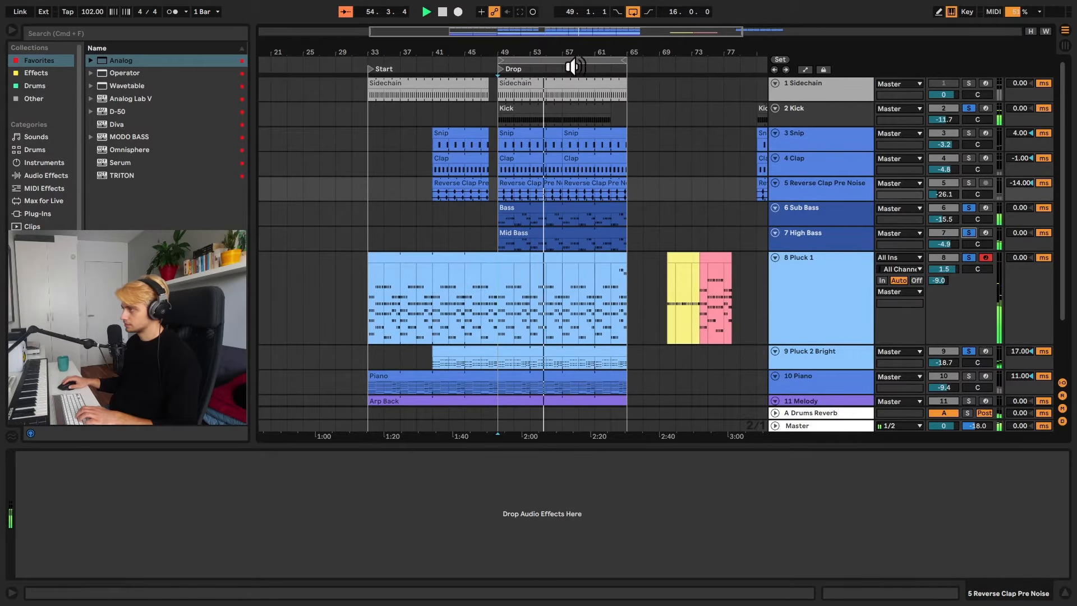
drag(574, 52, 530, 61)
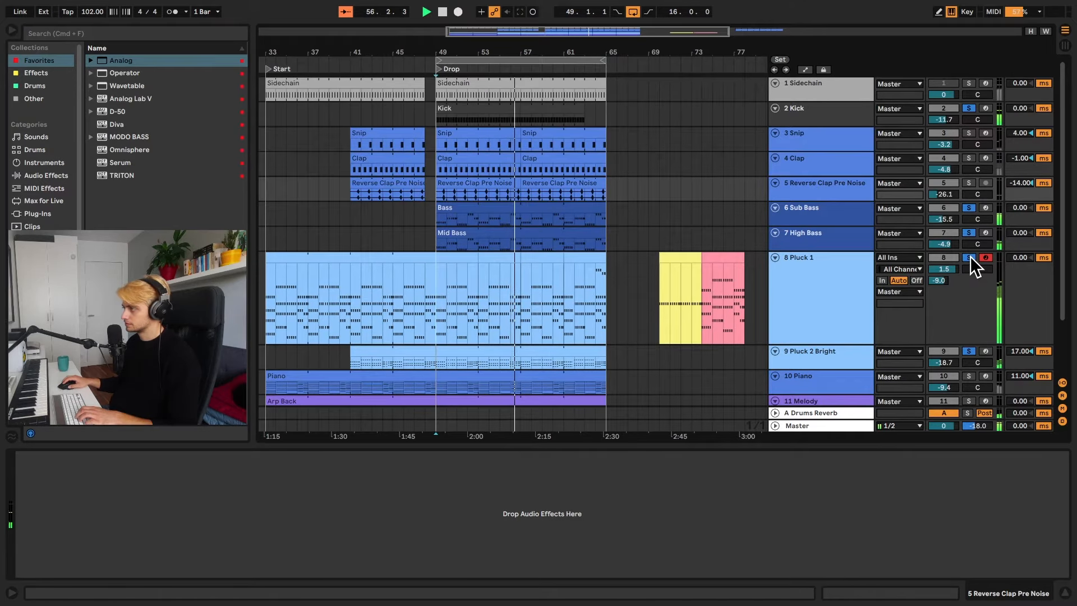
key(space)
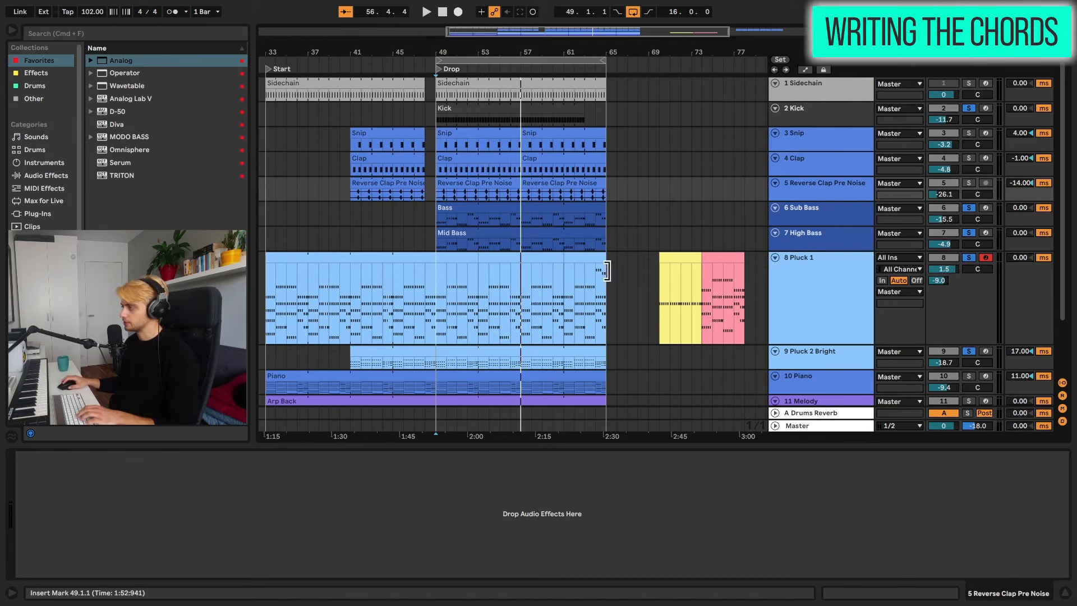
Play the drum loop at bar 81 with all solos cleared and its Snip clip deactivated, and stop playback.
drag(676, 63, 543, 52)
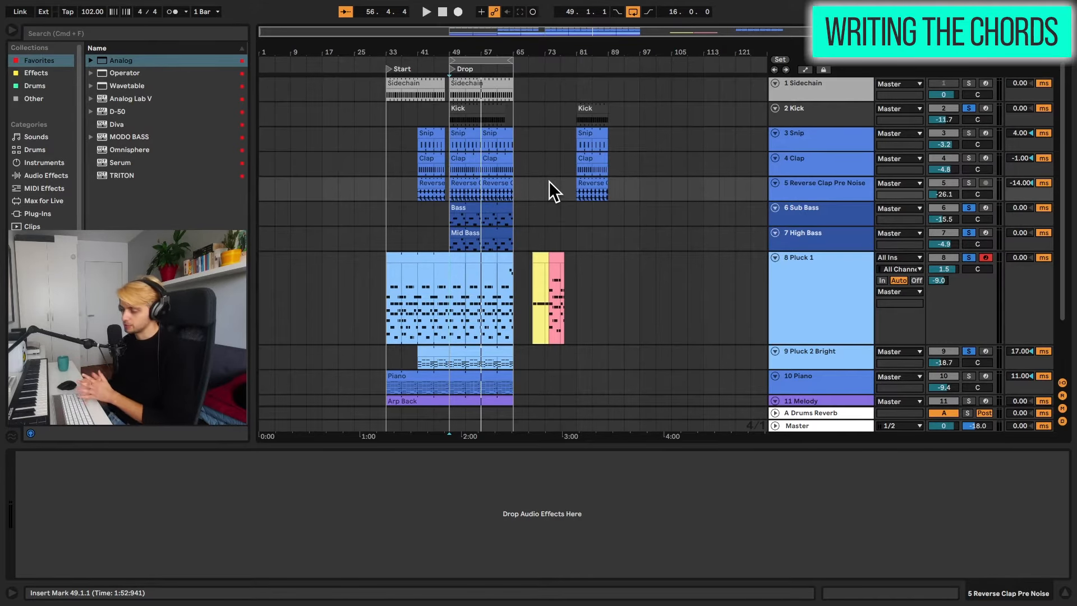
click(458, 257)
double_click(458, 257)
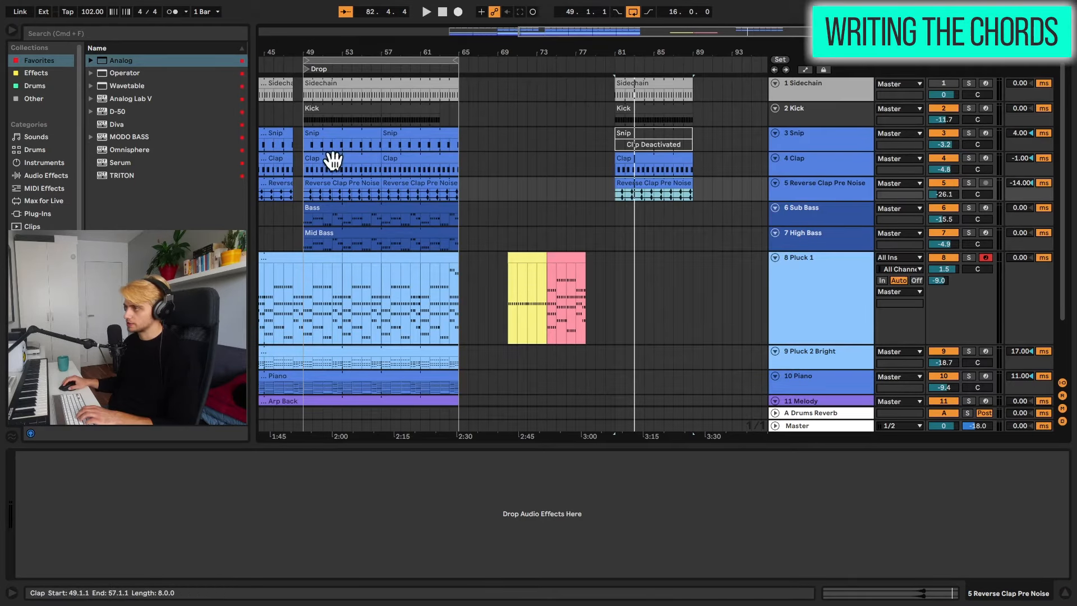
drag(657, 55, 537, 87)
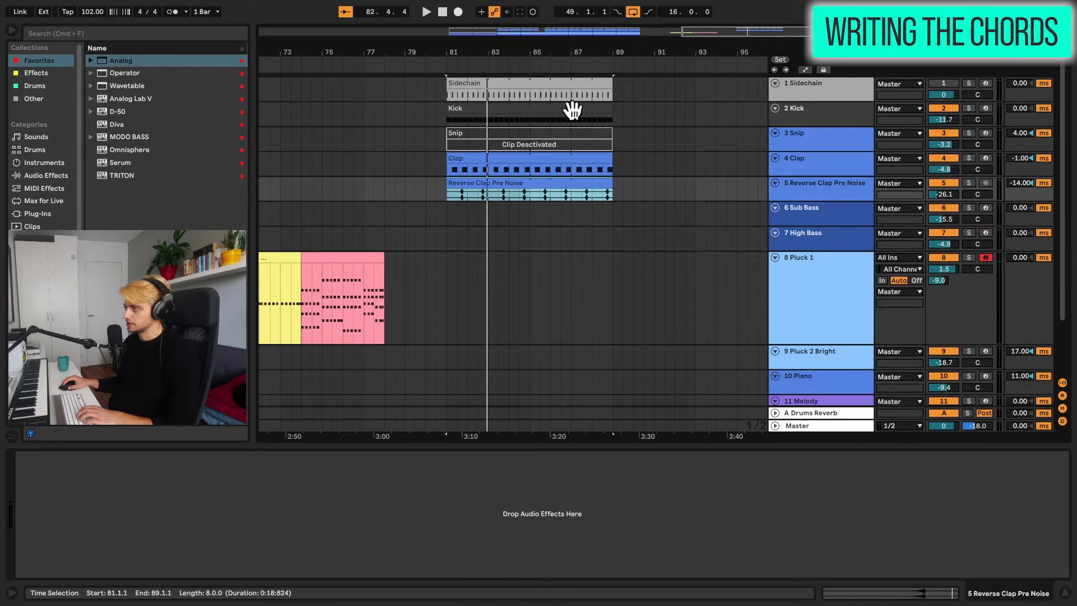
key(space)
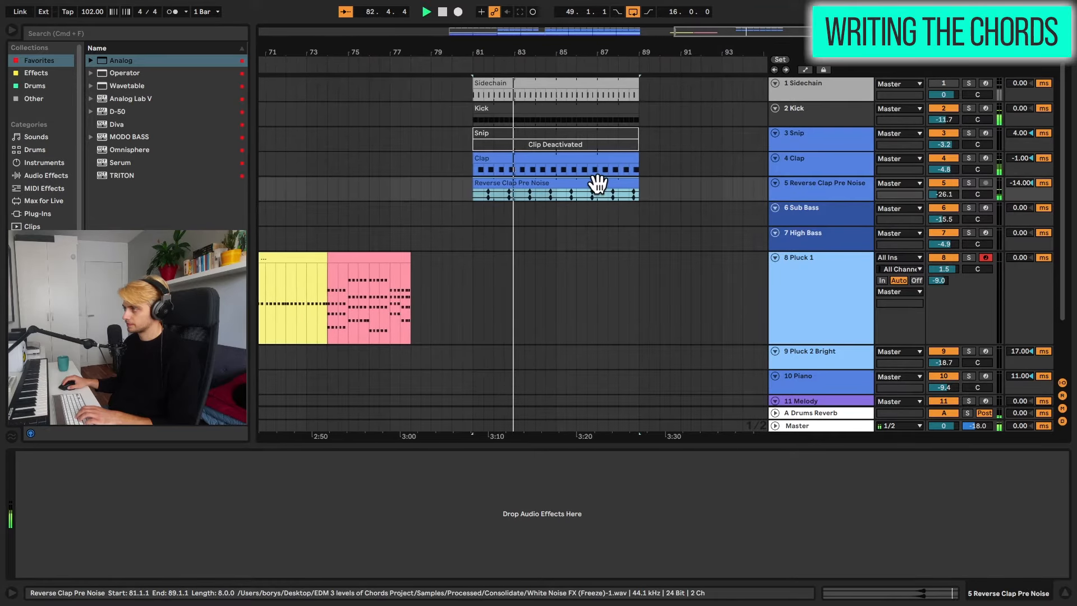
key(space)
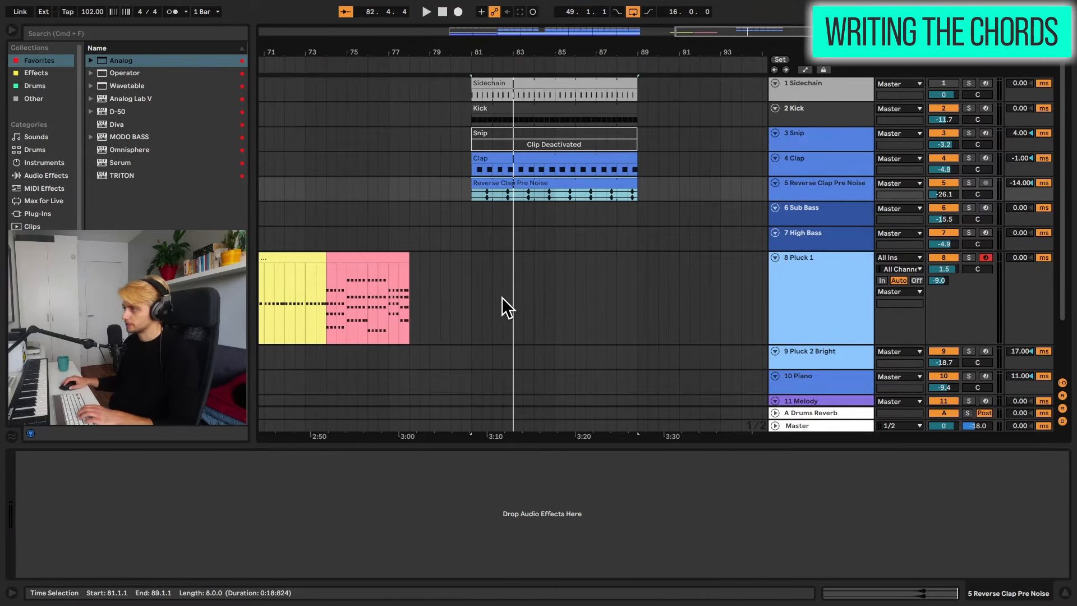
Insert an empty four-bar MIDI clip on the Pluck 1 track from bar 81 to bar 85.
drag(470, 279, 554, 281)
mouse_move(510, 55)
mouse_down()
mouse_move(510, 87)
mouse_move(510, 48)
mouse_up()
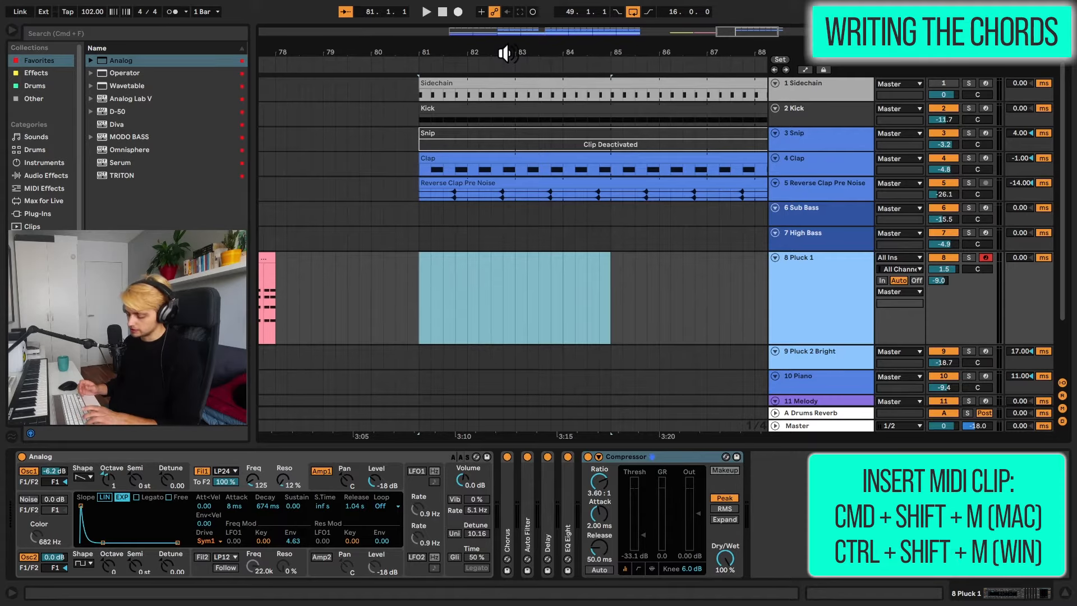
key(super+shift+m)
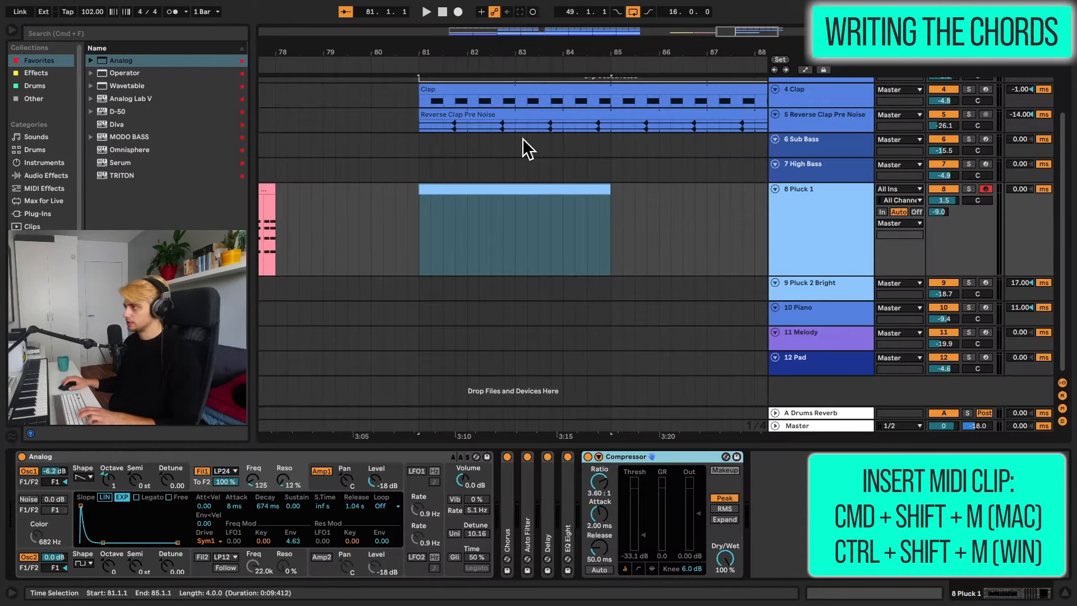
key(super+z)
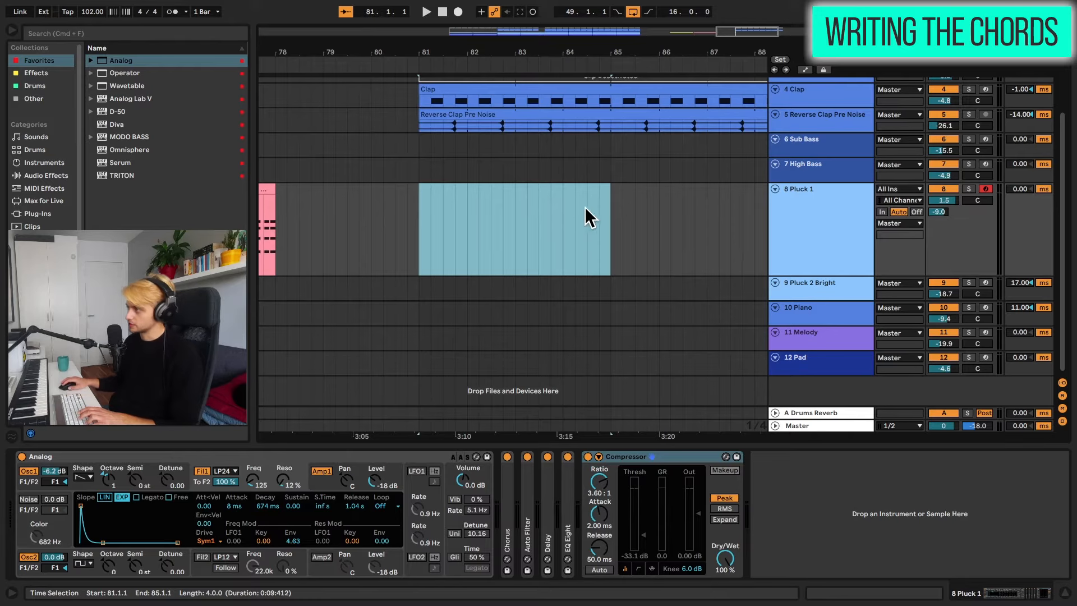
click(614, 218)
shift+click(450, 214)
right_click(451, 214)
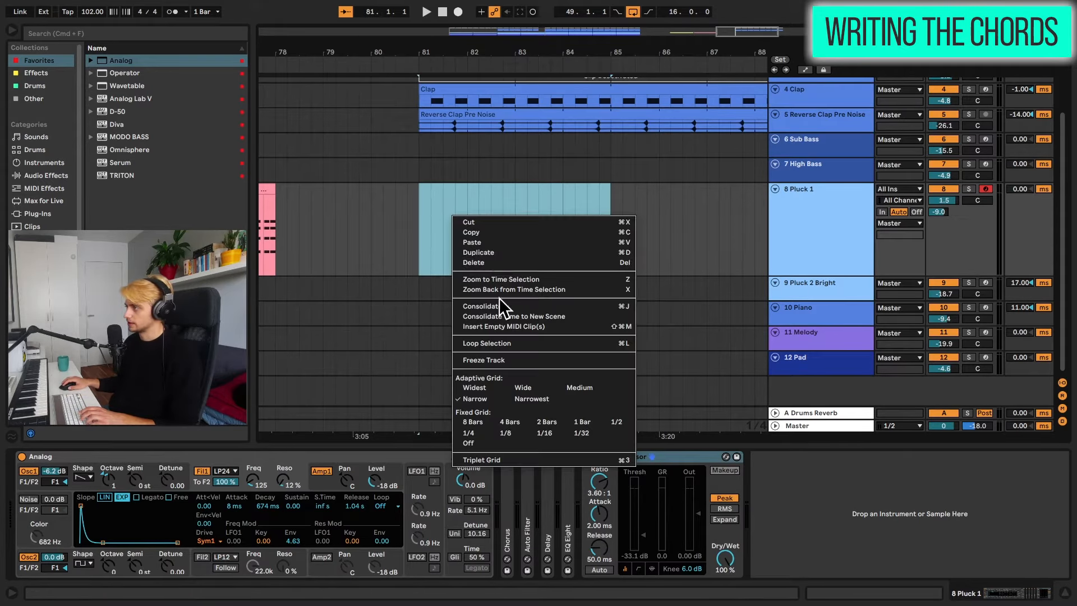
click(500, 326)
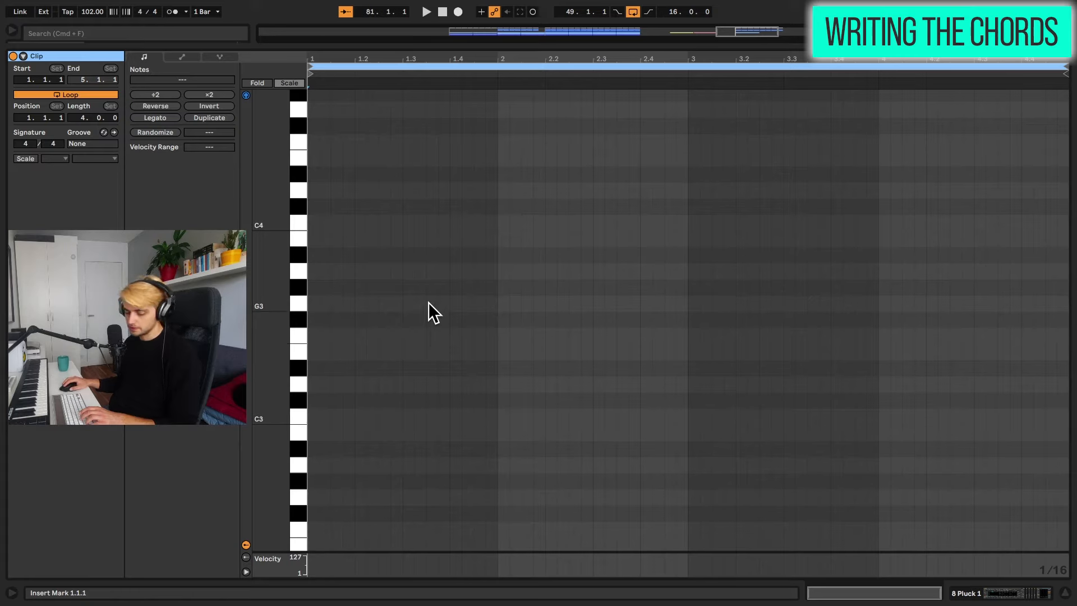
Turn on scale highlighting in the new clip and keep the scale at C Major.
click(33, 159)
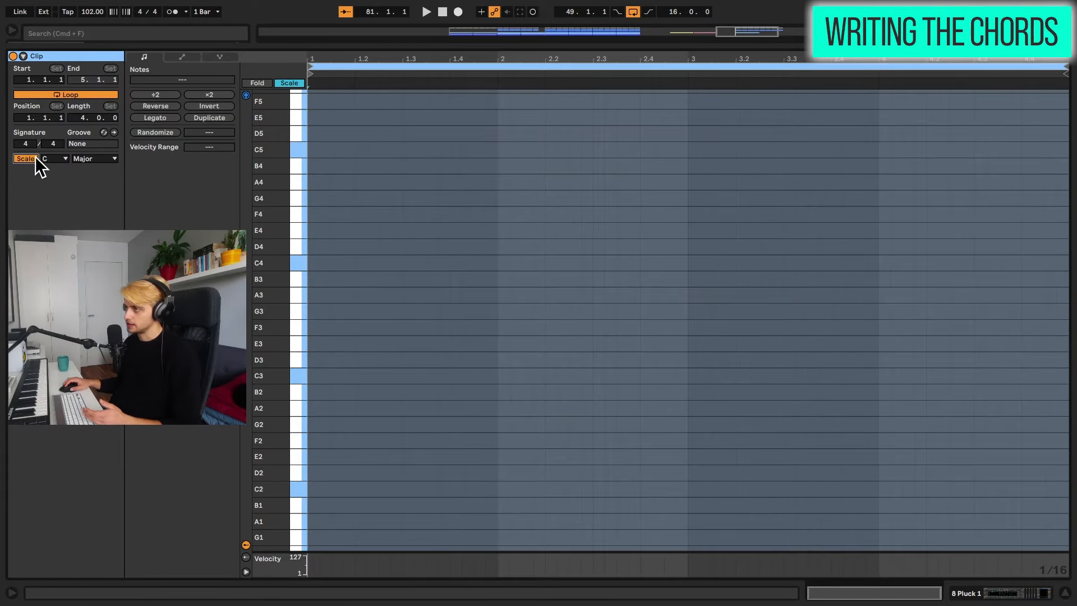
click(87, 159)
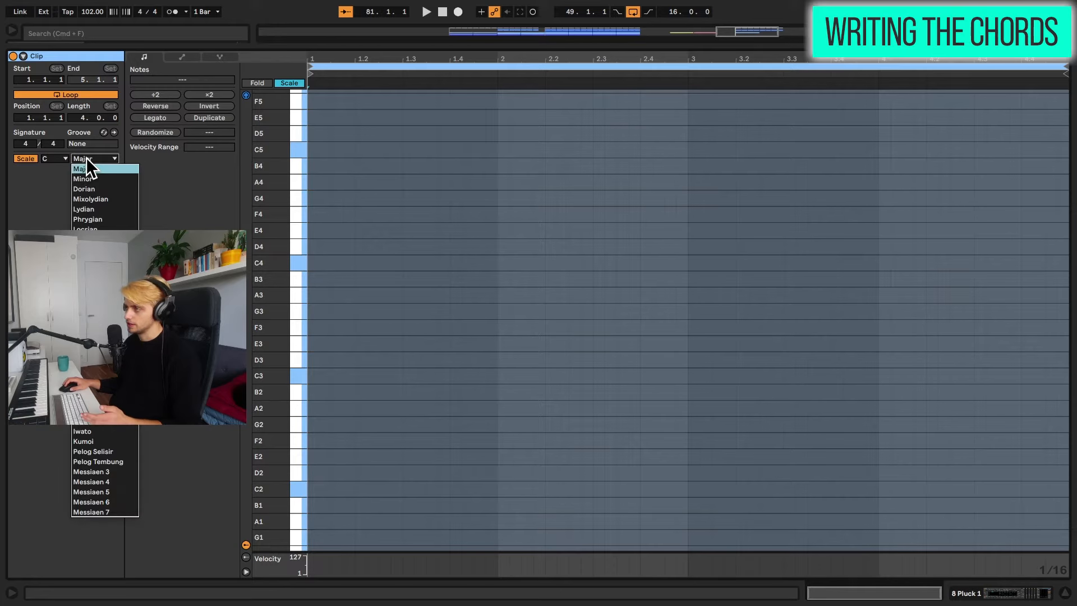
click(91, 160)
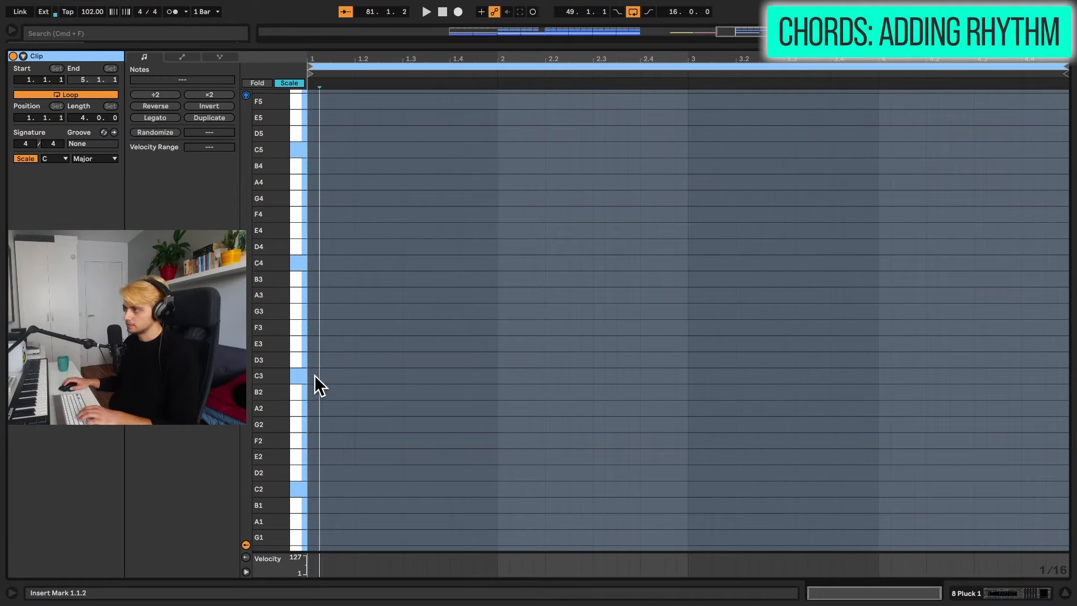
Fill bar 1 on a 1/16 grid with five C3 notes, each two sixteenths long with a one-sixteenth gap between them.
double_click(314, 376)
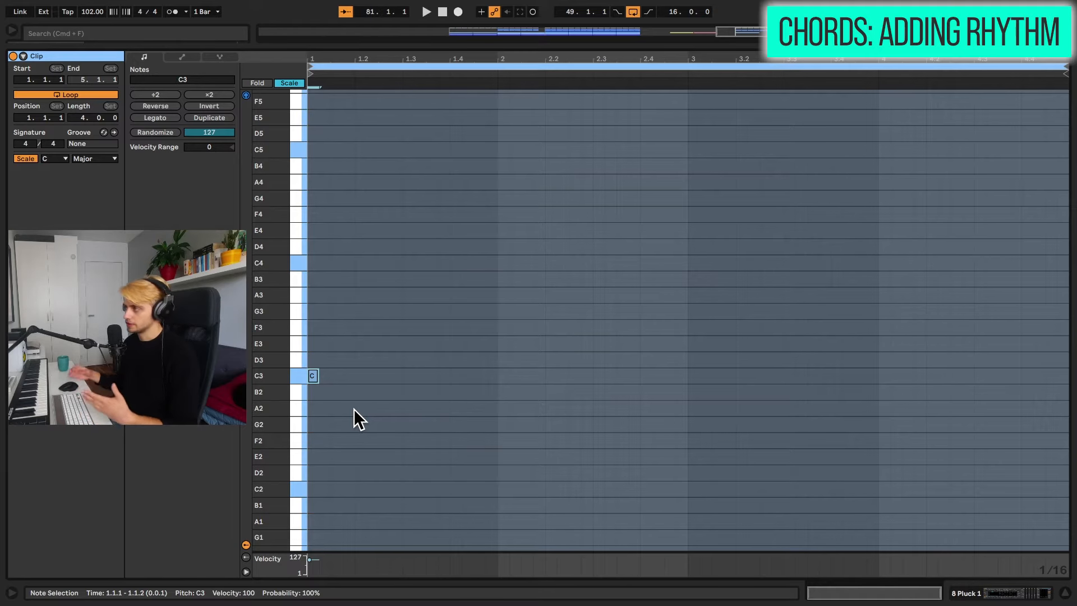
right_click(371, 295)
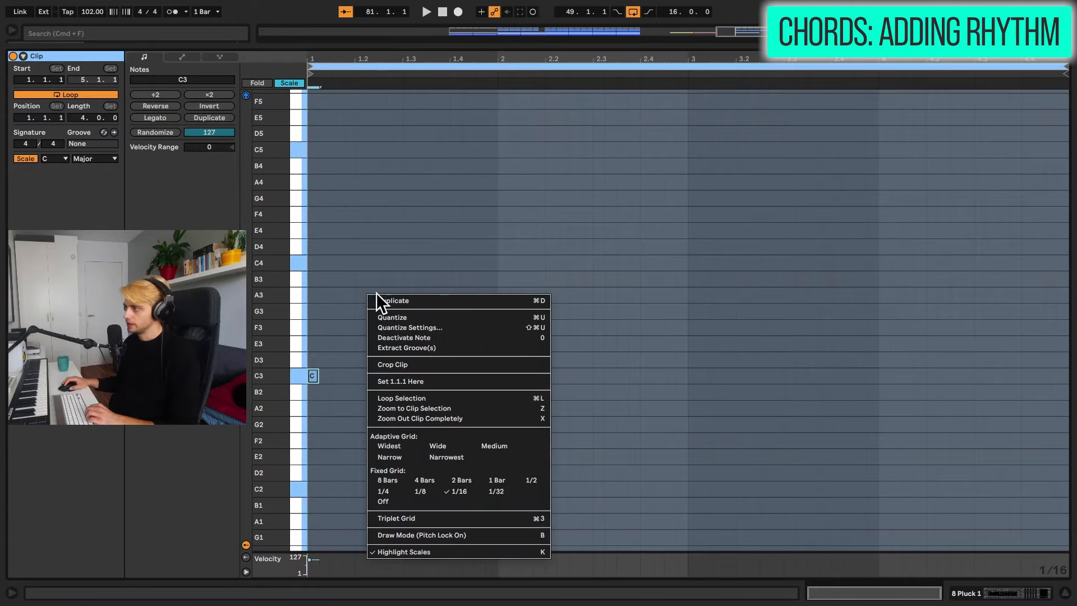
click(461, 491)
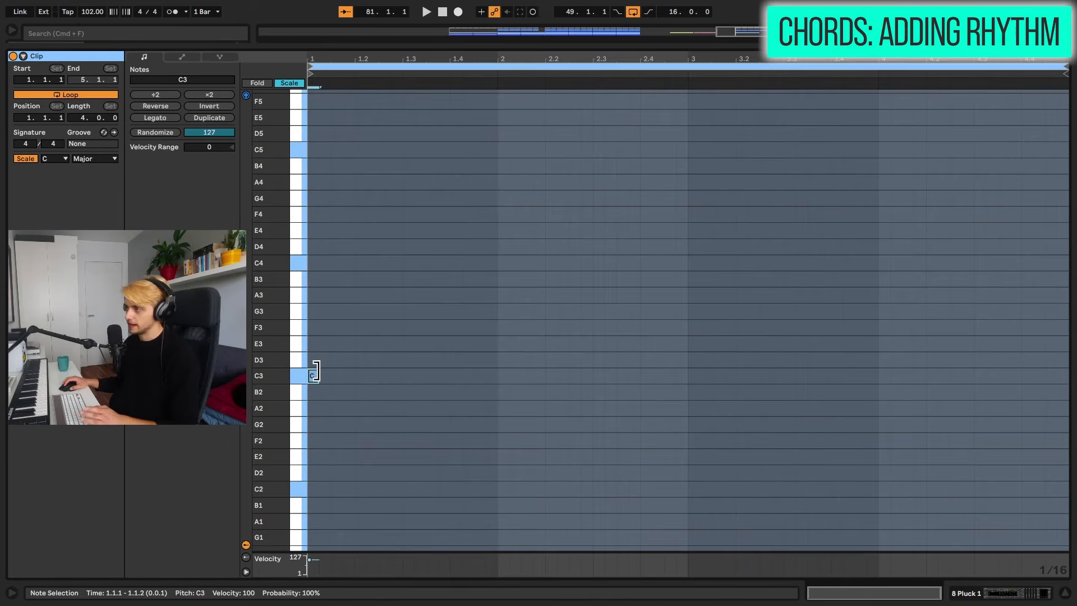
drag(315, 372, 330, 373)
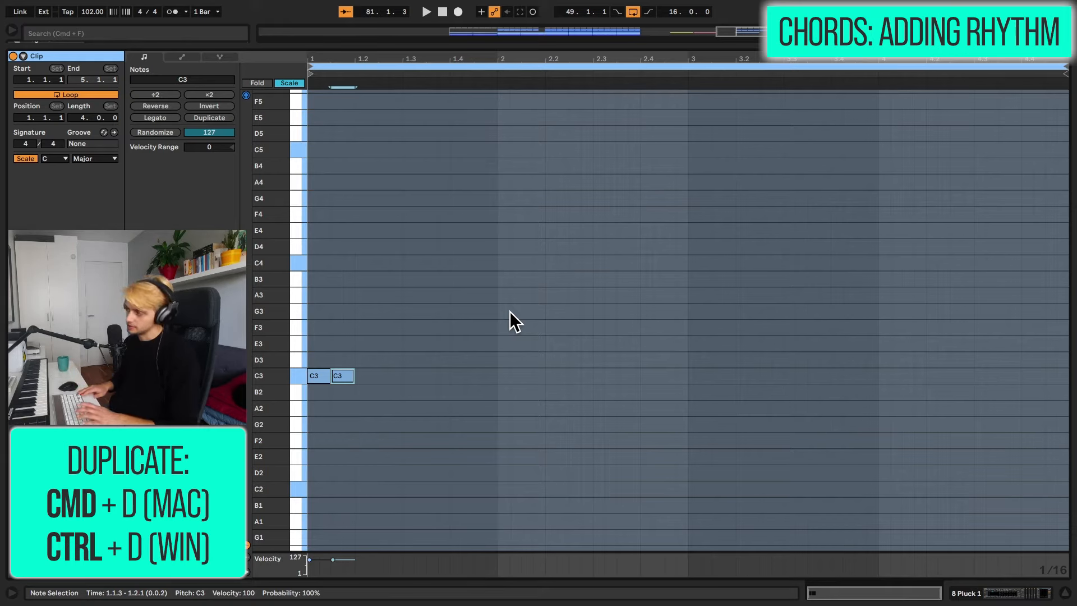
key(Right)
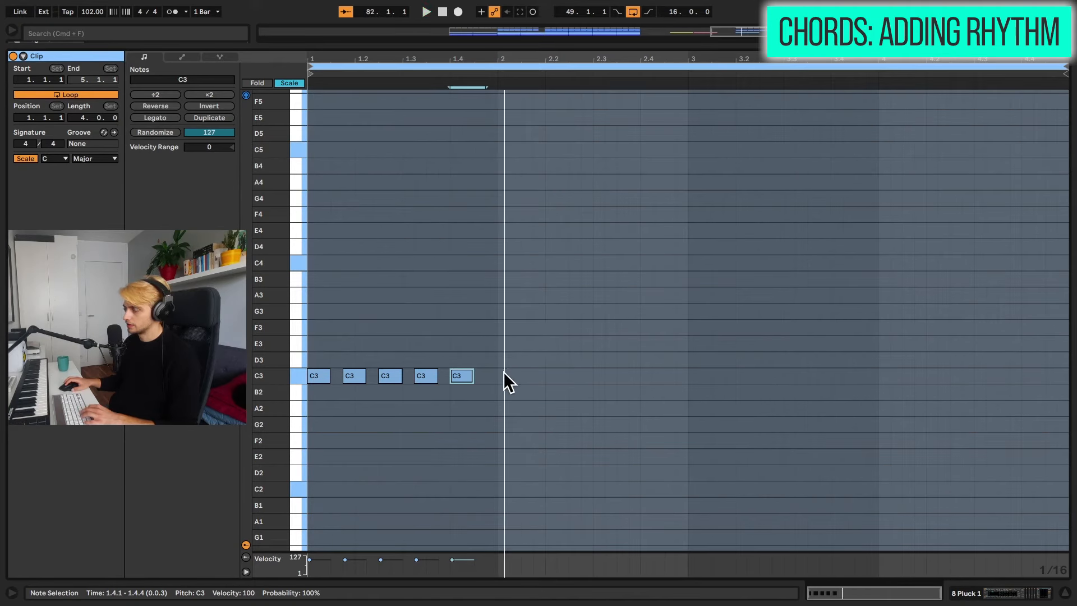
key(space)
Duplicate the whole bar 1 note pattern into bars 2, 3 and 4 of the clip and listen to it.
drag(499, 379, 312, 363)
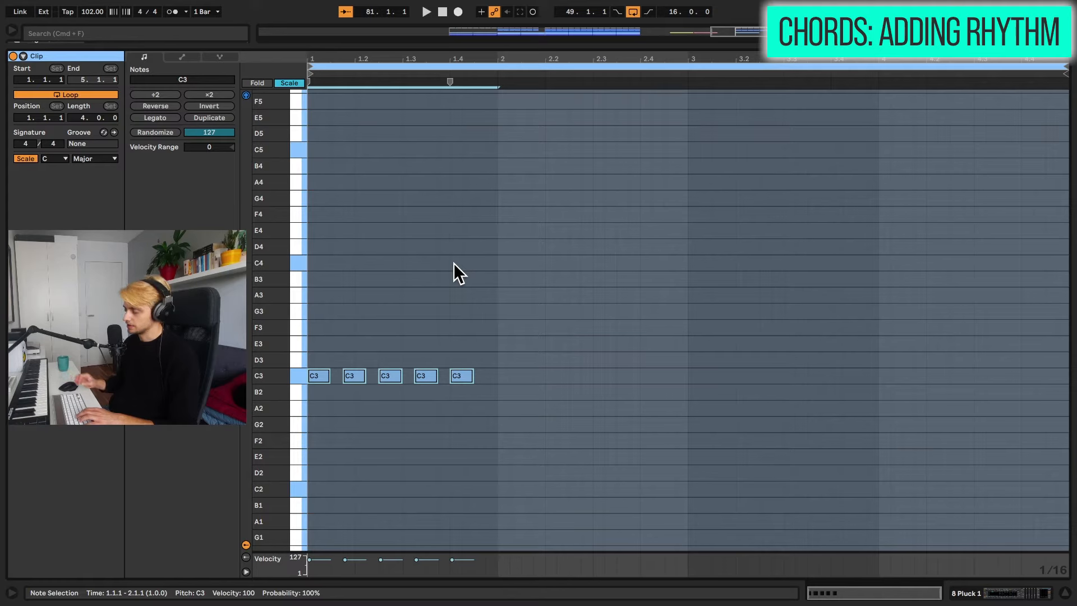
key(super+d)
key(super+d)
key(super+d)
key(space)
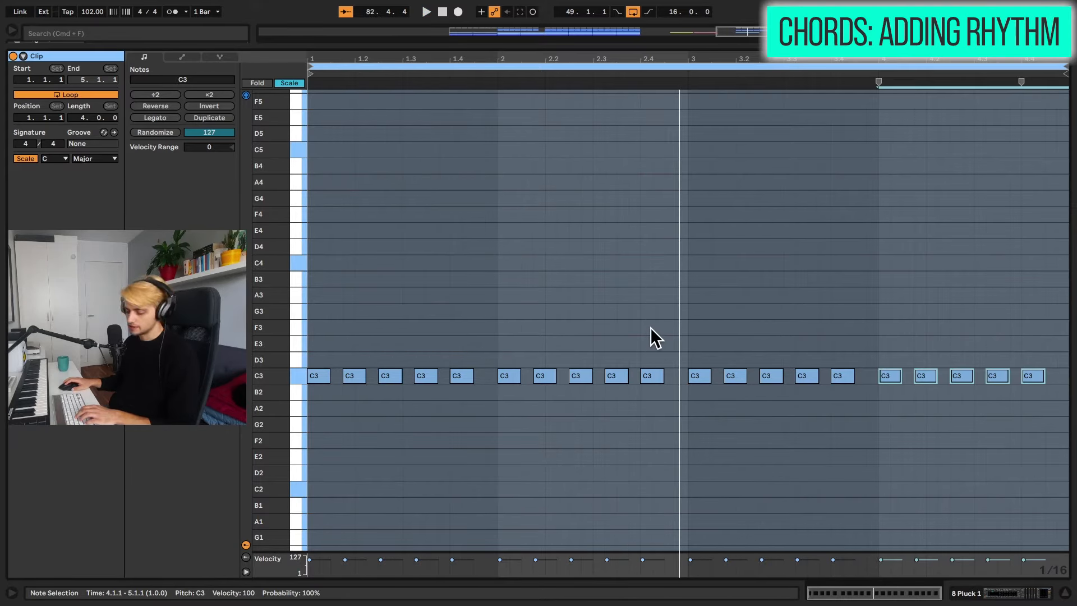
Duplicate the last C3 note of bar 2 and of bar 4 to fill each bar's end, and play the rhythm.
click(651, 376)
key(super+d)
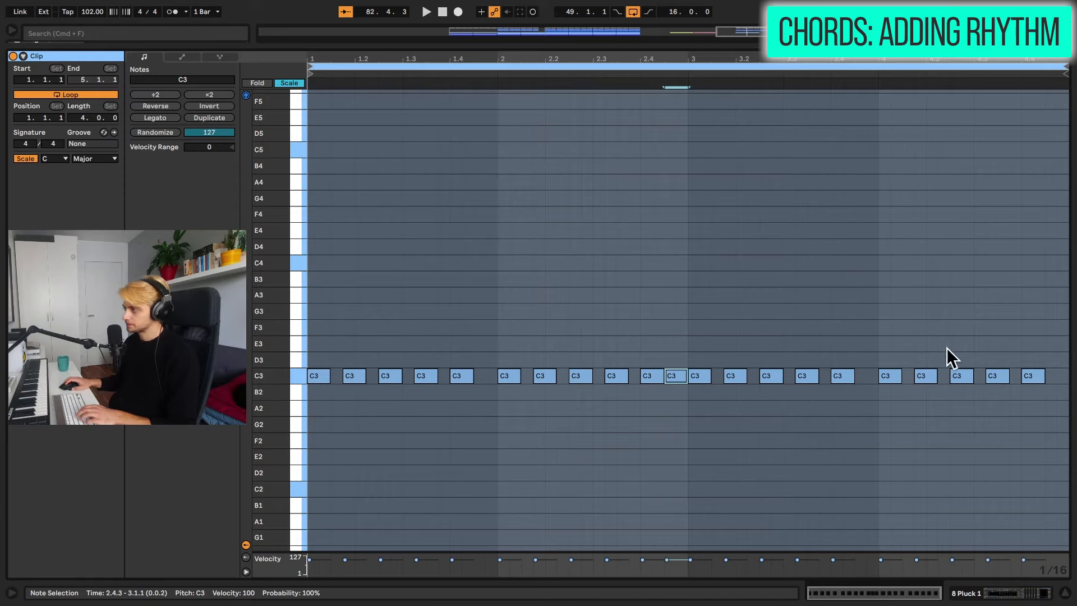
click(1031, 376)
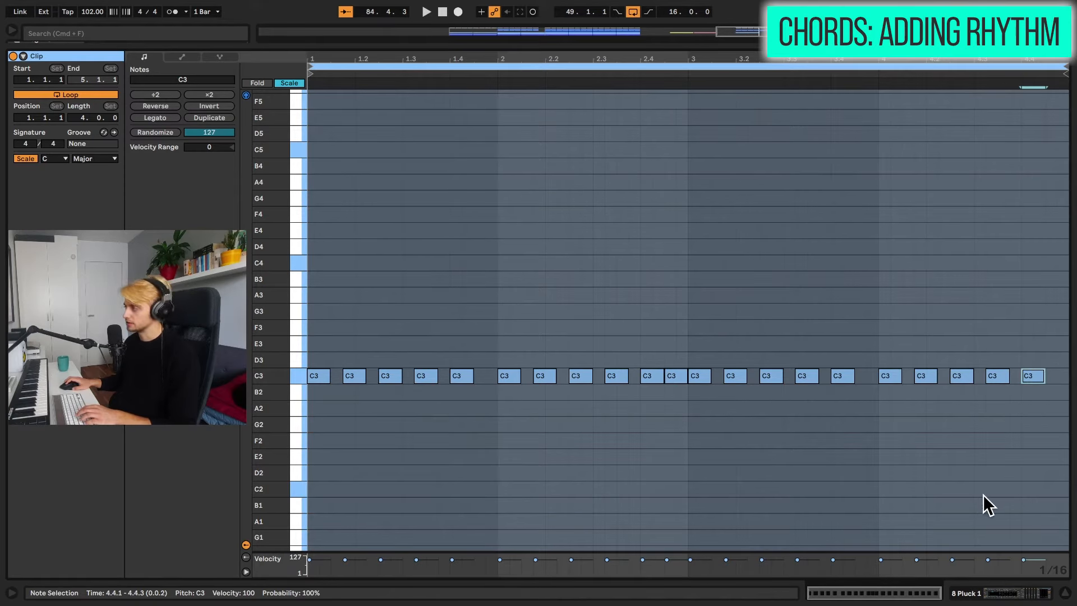
key(super+d)
key(space)
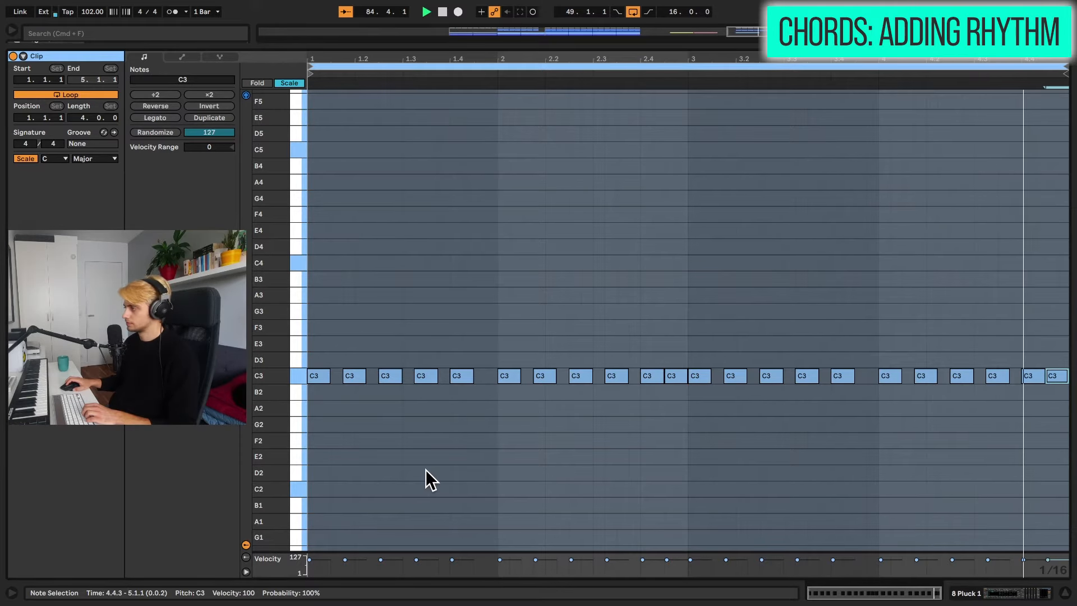
key(space)
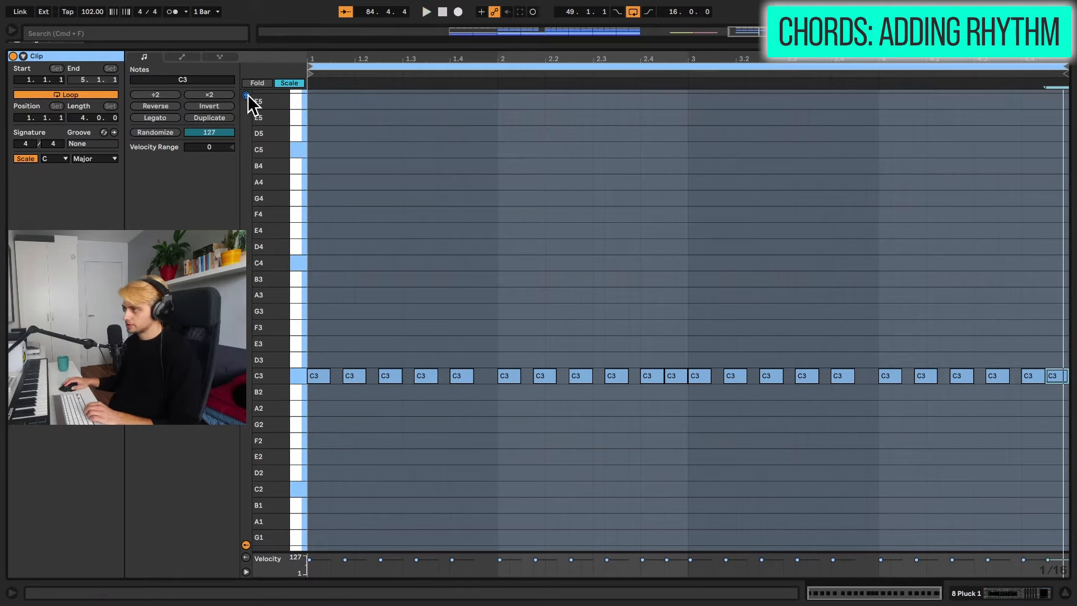
Copy the whole C3 rhythm up to E3 and G3 to stack a C major triad across all four bars.
click(321, 423)
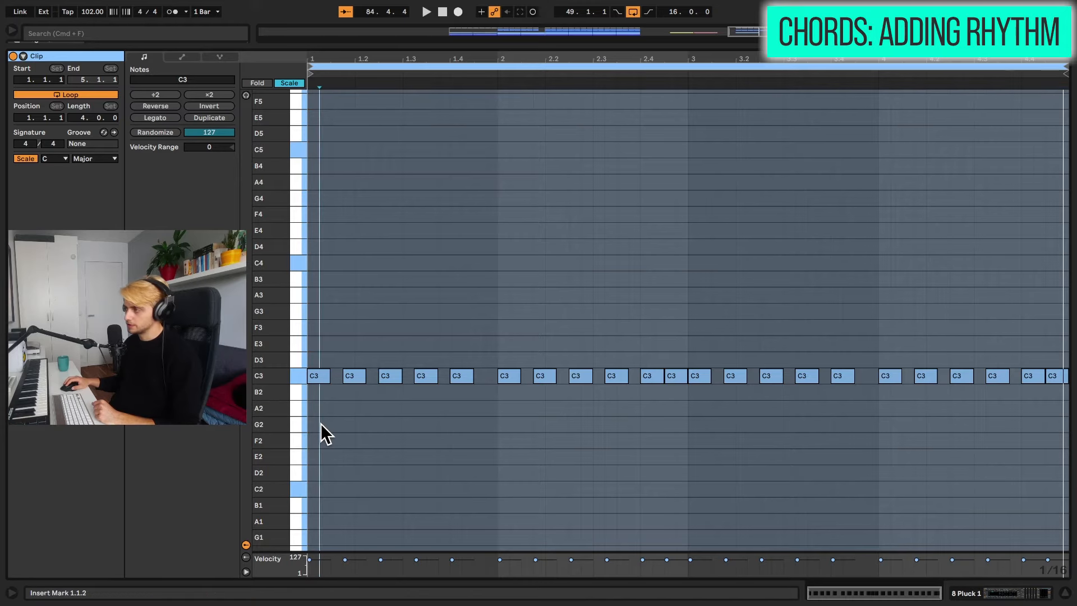
key(ctrl+a)
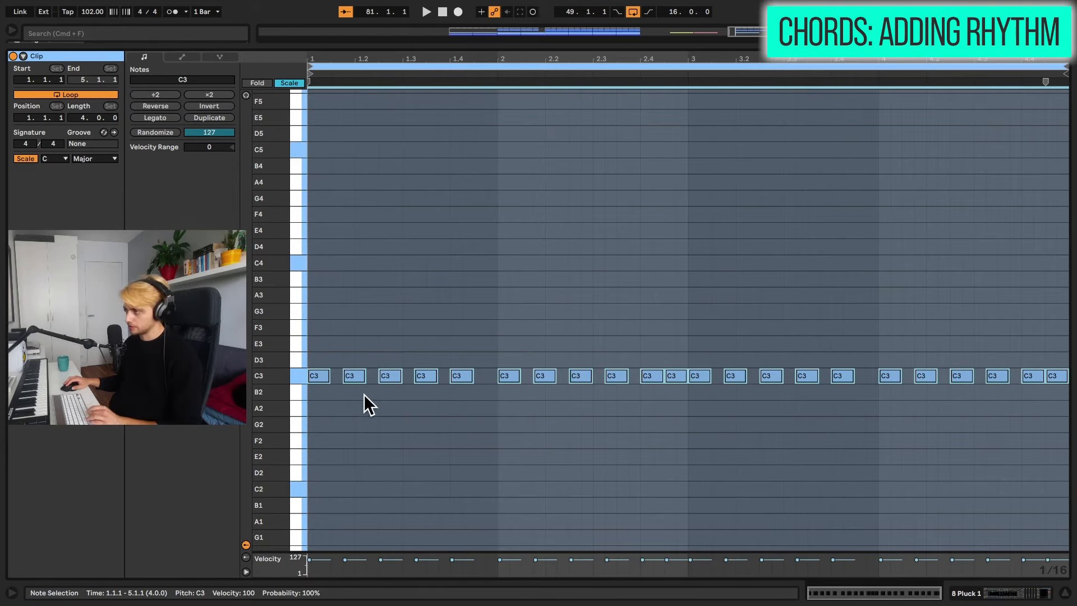
drag(320, 378, 318, 351)
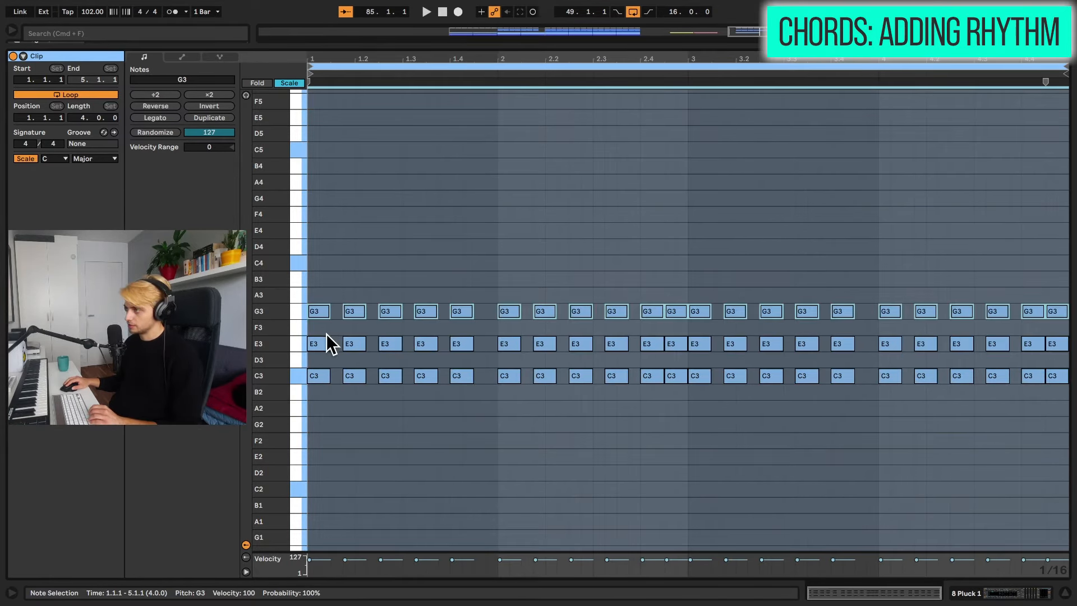
Raise all the E3 notes one octave to E4 and play the spread voicing.
drag(320, 334, 1076, 359)
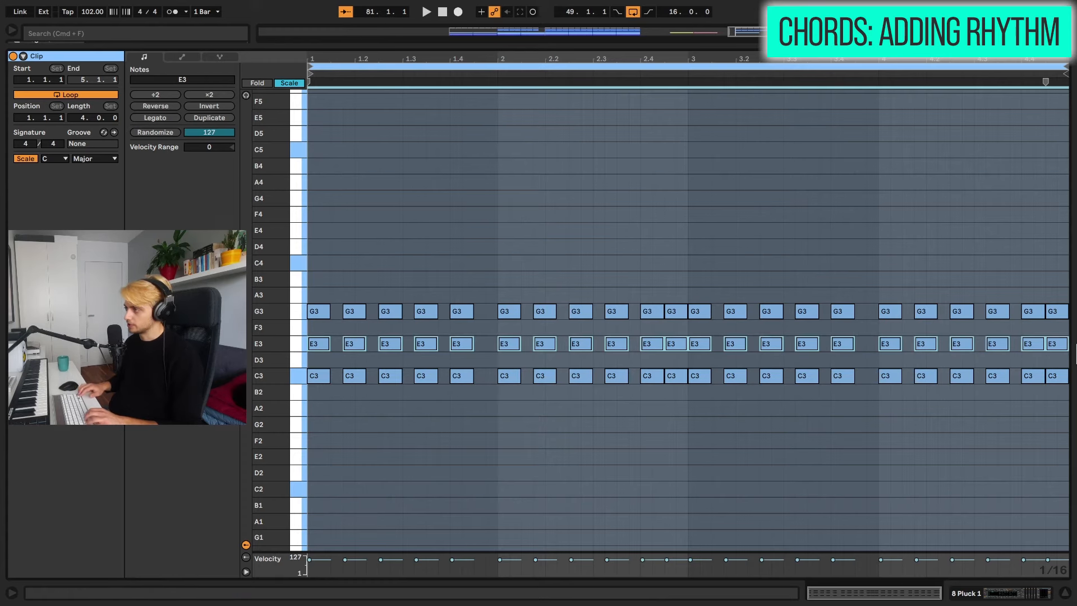
key(shift+Up)
key(space)
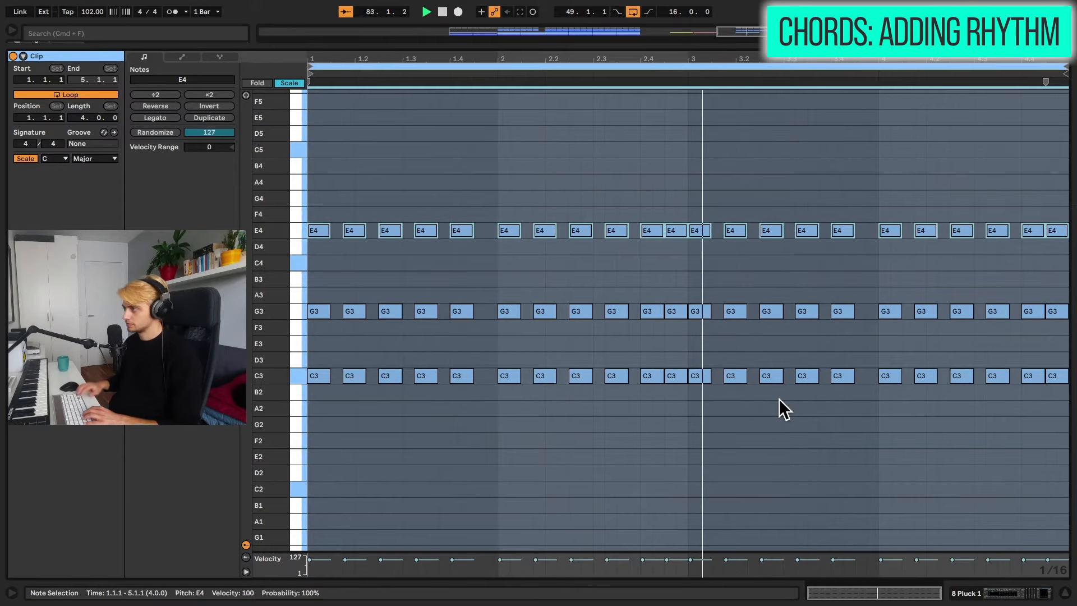
Bring the E4 notes back down an octave, and delete the E3 and G3 rows so only the C3 rhythm is left.
key(shift+Down)
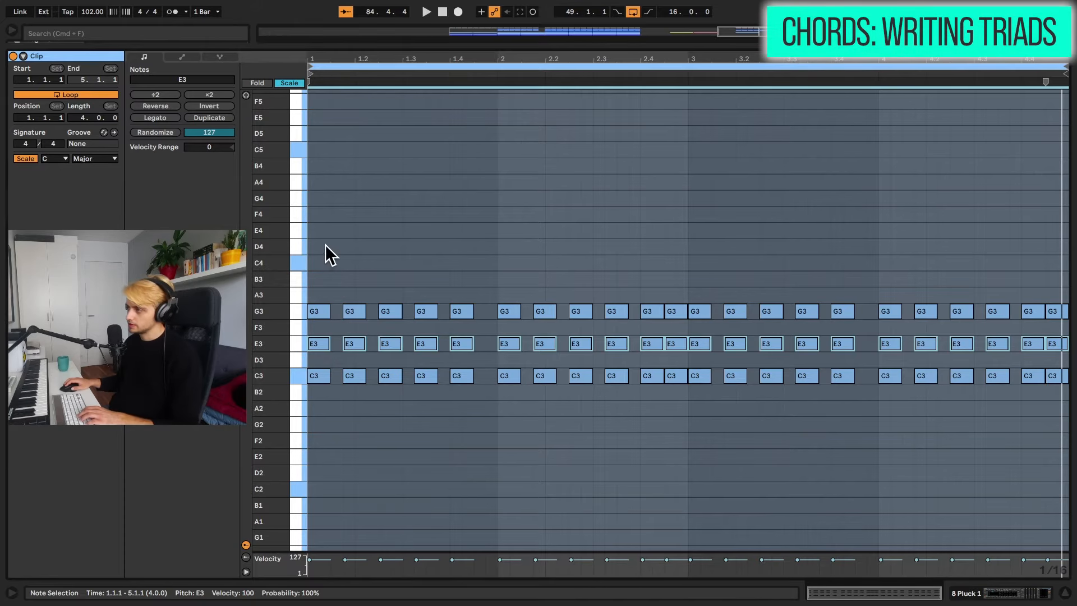
drag(313, 252, 1069, 337)
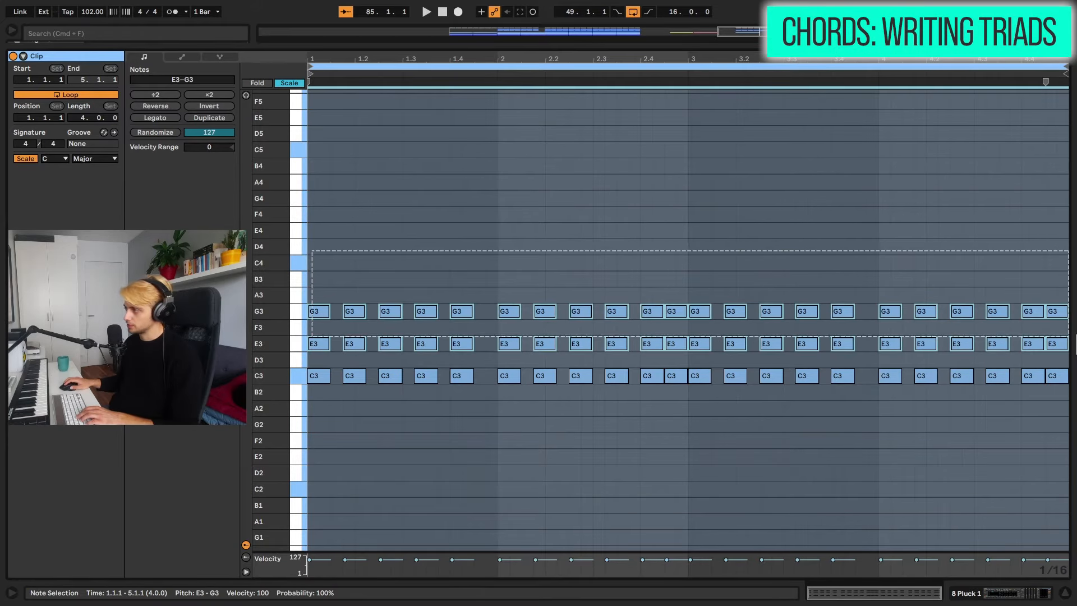
key(Delete)
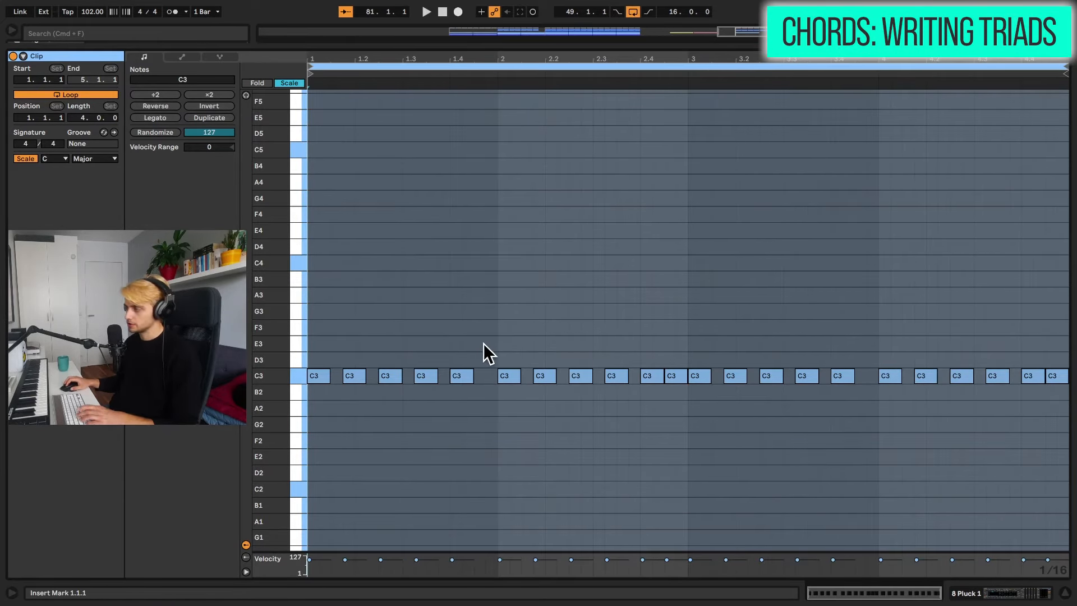
Lower the C3 notes of bar 1 to F2 and those of bar 2 to G2.
drag(483, 344, 327, 377)
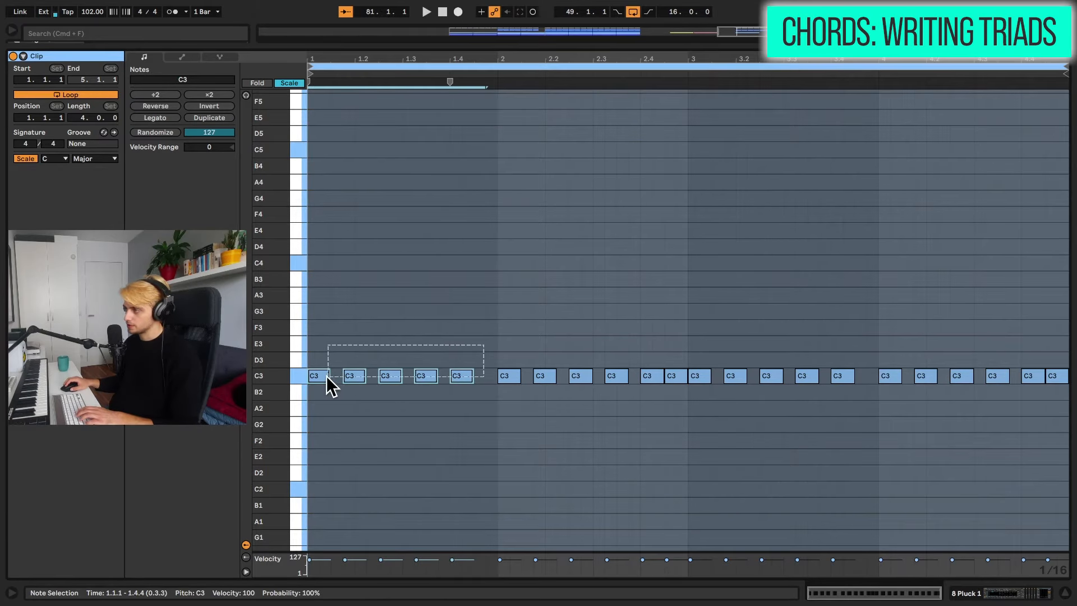
key(Down)
key(Down)
key(Down)
key(Down)
drag(372, 295, 607, 371)
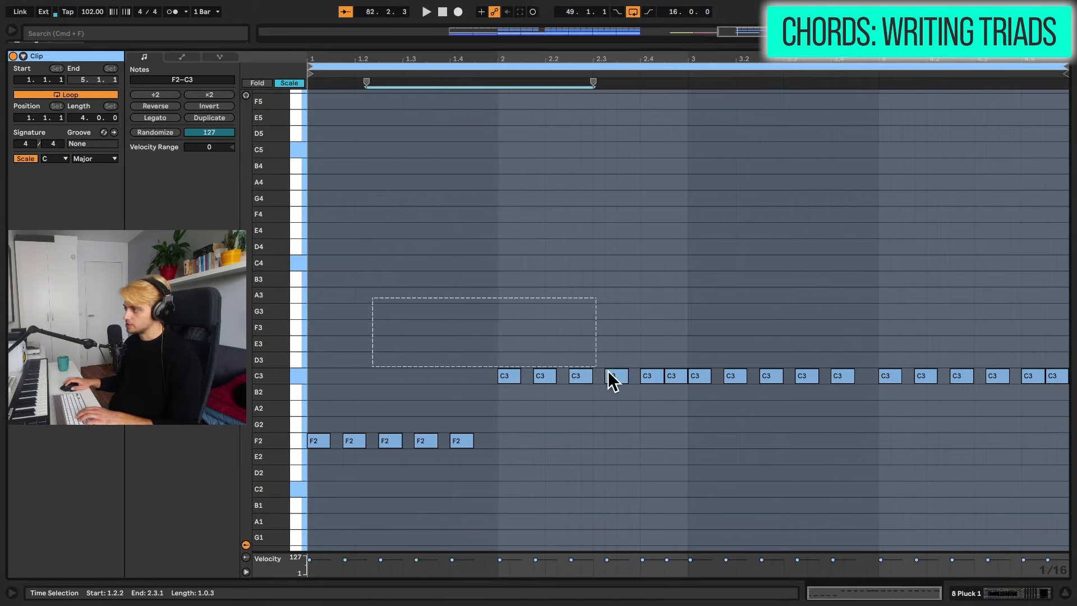
key(Down)
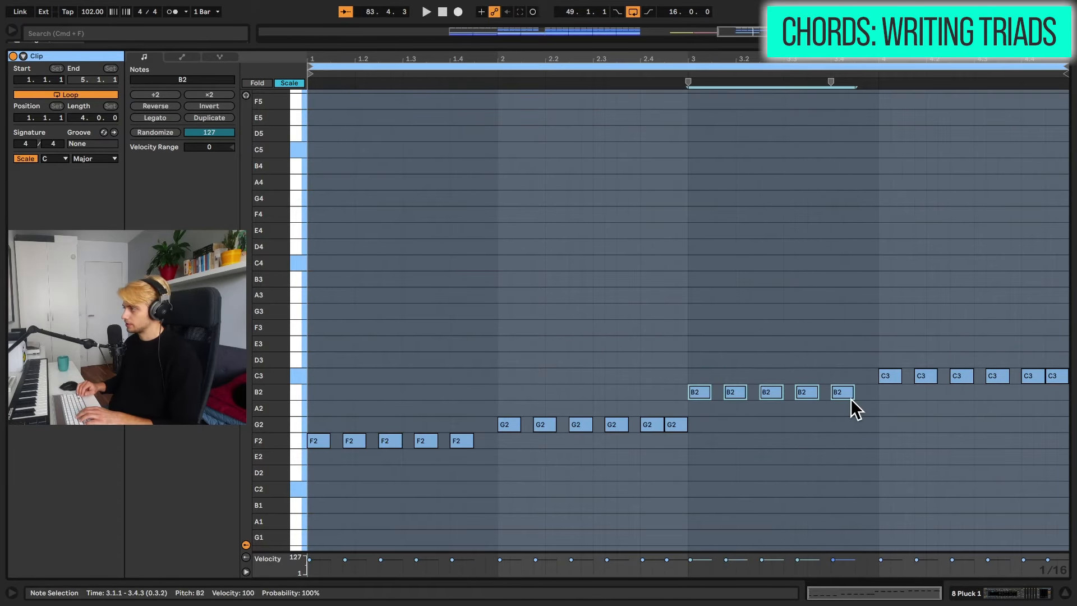
Lower all the notes of bar 3 to E2.
key(Down)
key(Down)
key(Down)
key(Down)
Lower the first three notes of bar 4 to A2 and the last three to G2, and play the root-note progression.
drag(867, 335, 888, 339)
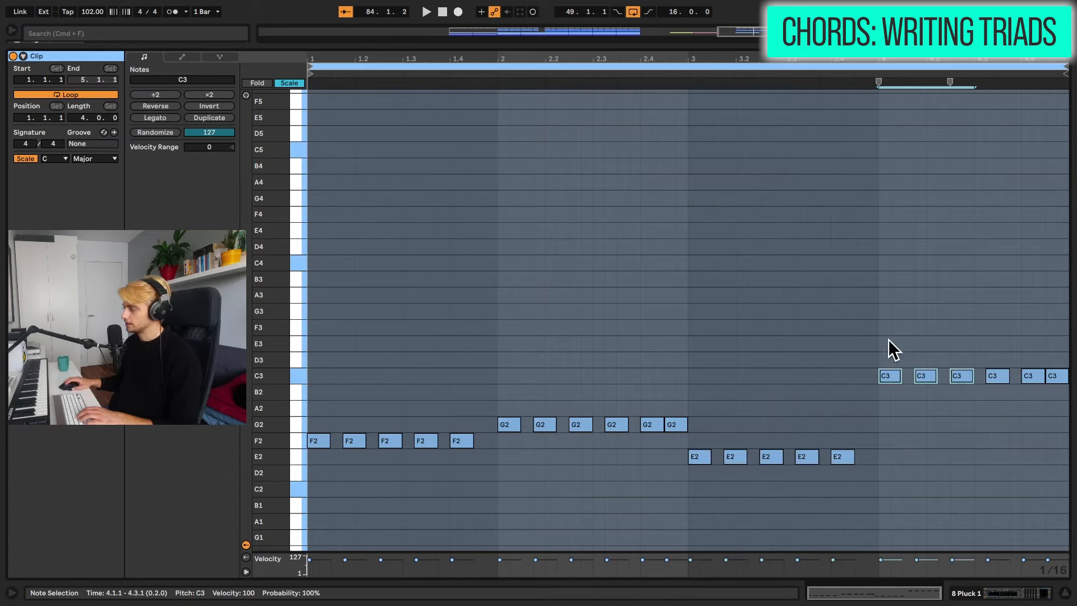
key(Down)
key(Down)
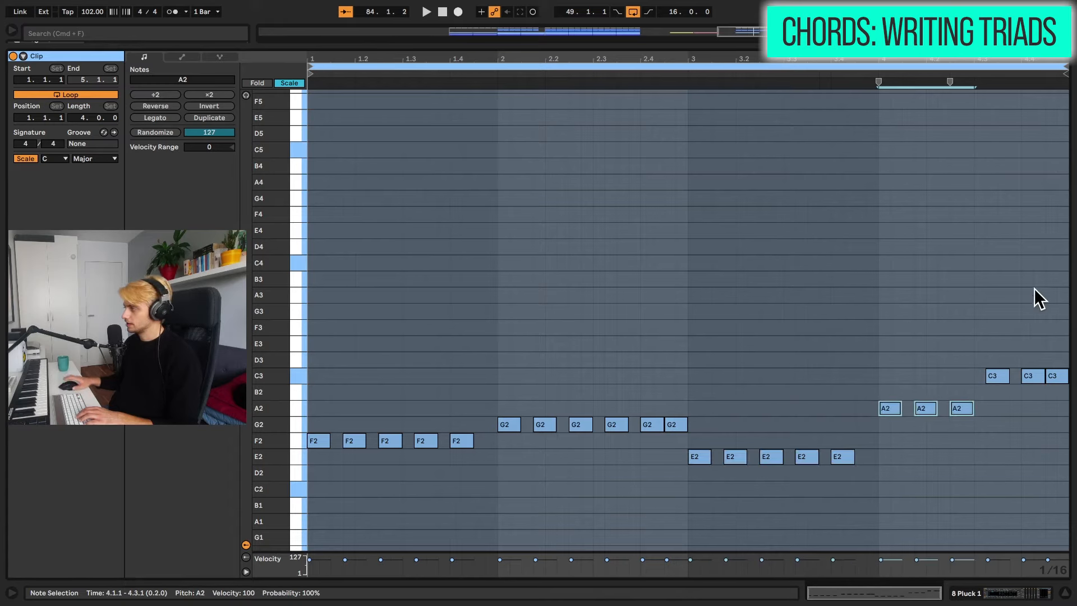
drag(989, 332, 1058, 383)
key(Down)
key(Down)
key(Down)
key(space)
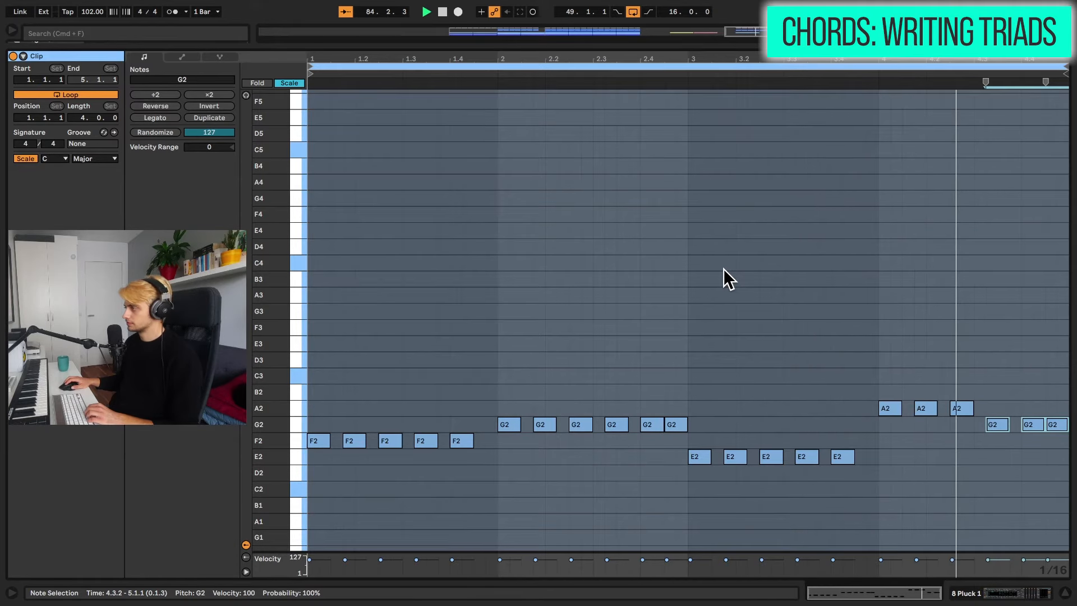
key(space)
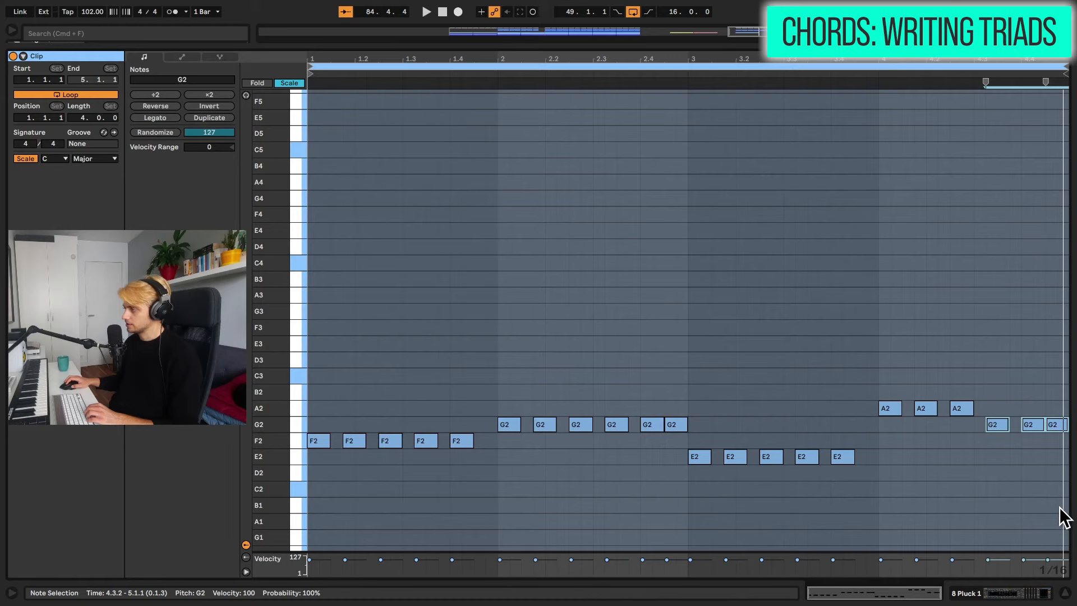
Try stacking copies of all the root notes as thirds and fifths, play the triads, and undo the copies.
drag(1069, 536, 332, 370)
key(space)
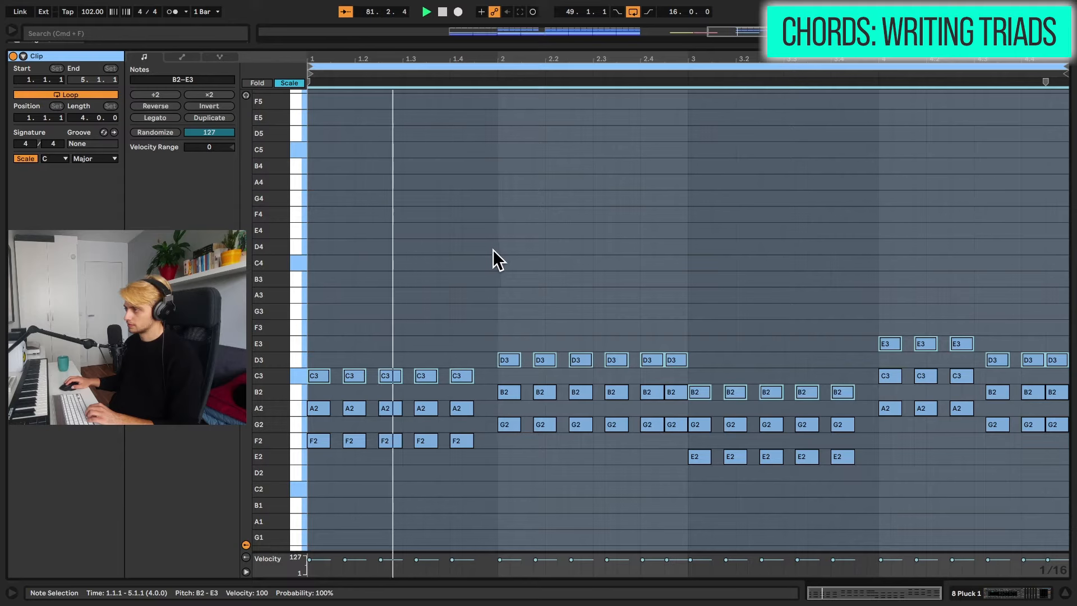
click(496, 252)
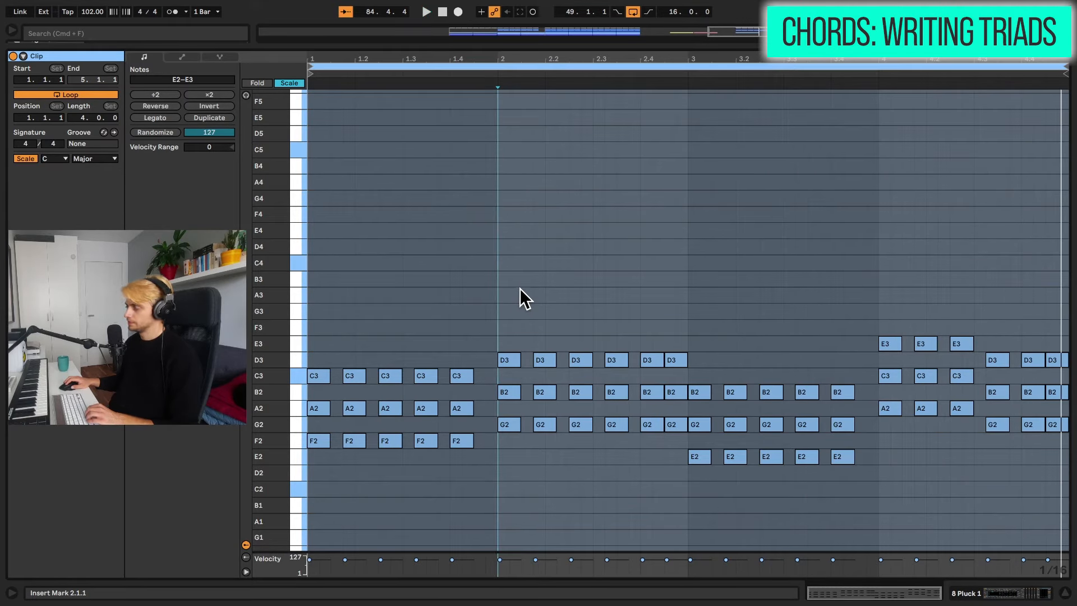
key(super+z)
key(super+z)
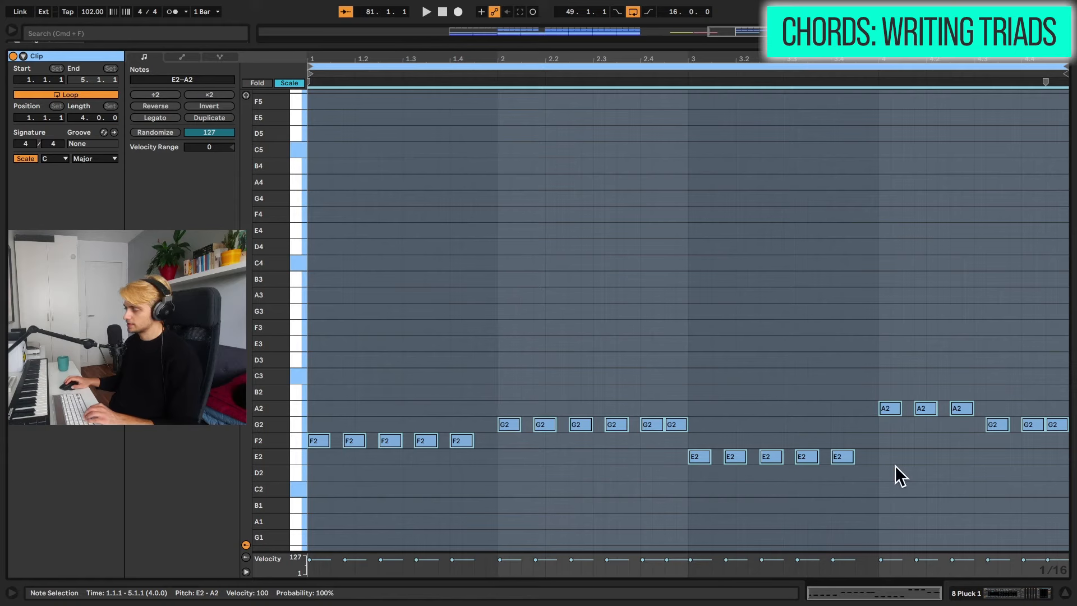
Copy all the root notes up to their in-scale thirds and fifths to form triads, and play them.
click(916, 469)
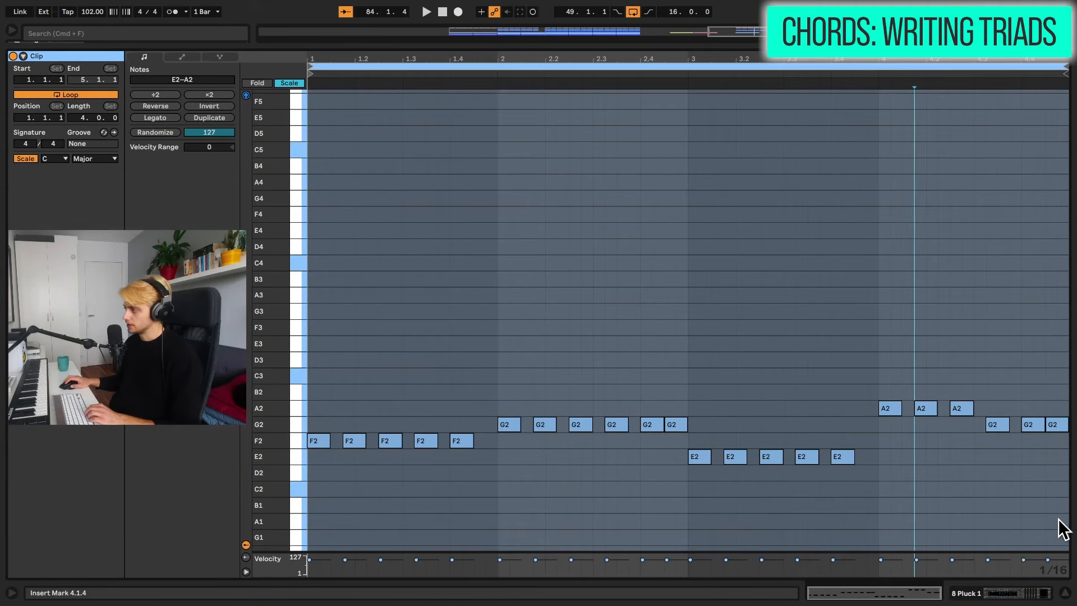
drag(1055, 515, 667, 385)
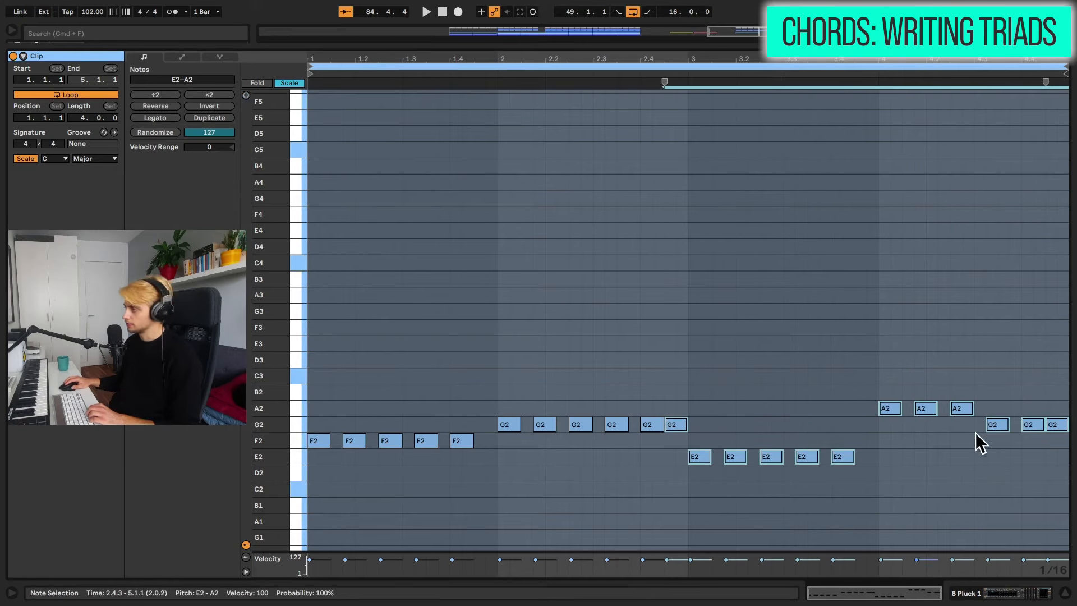
drag(1056, 511, 331, 323)
shift+click(323, 443)
drag(323, 442, 312, 380)
key(space)
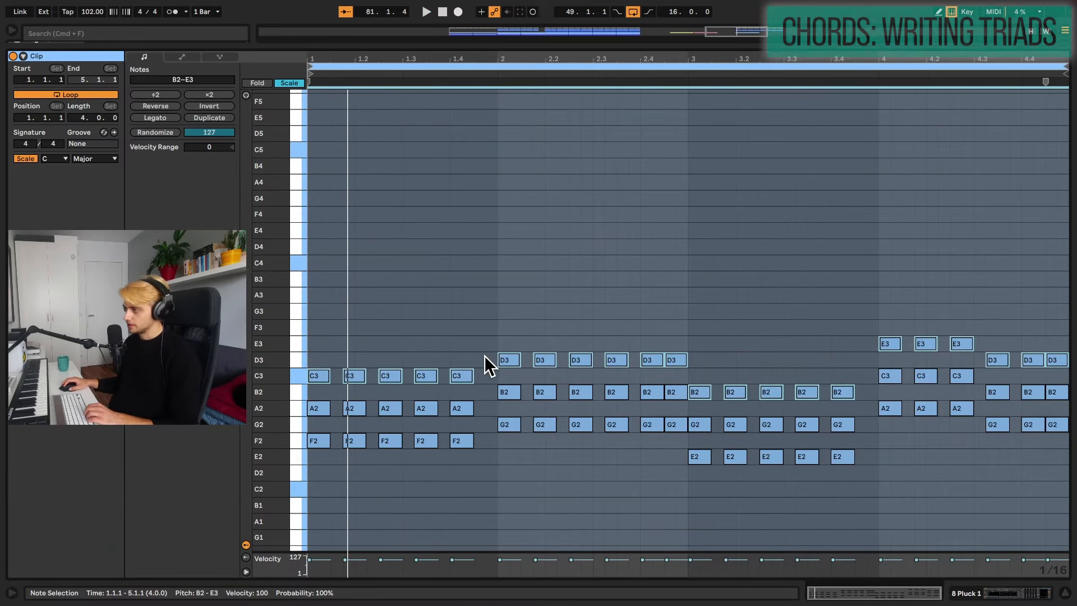
key(space)
Add a row of E3 notes above the bar 1 chords and G3 notes above the bar 2 chords, and play the result.
drag(483, 358, 322, 344)
key(space)
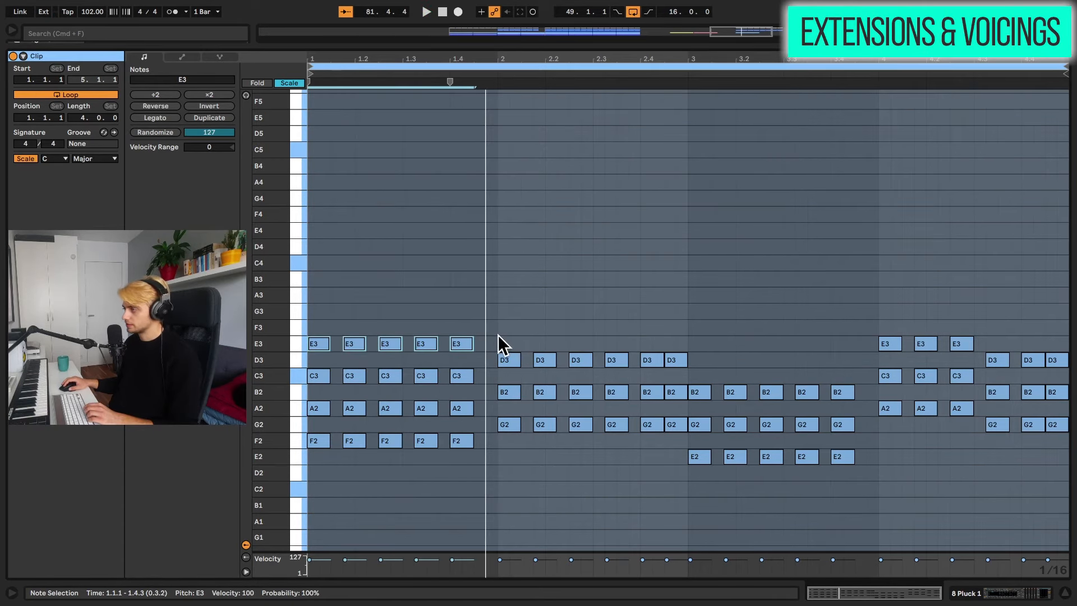
drag(494, 336, 675, 315)
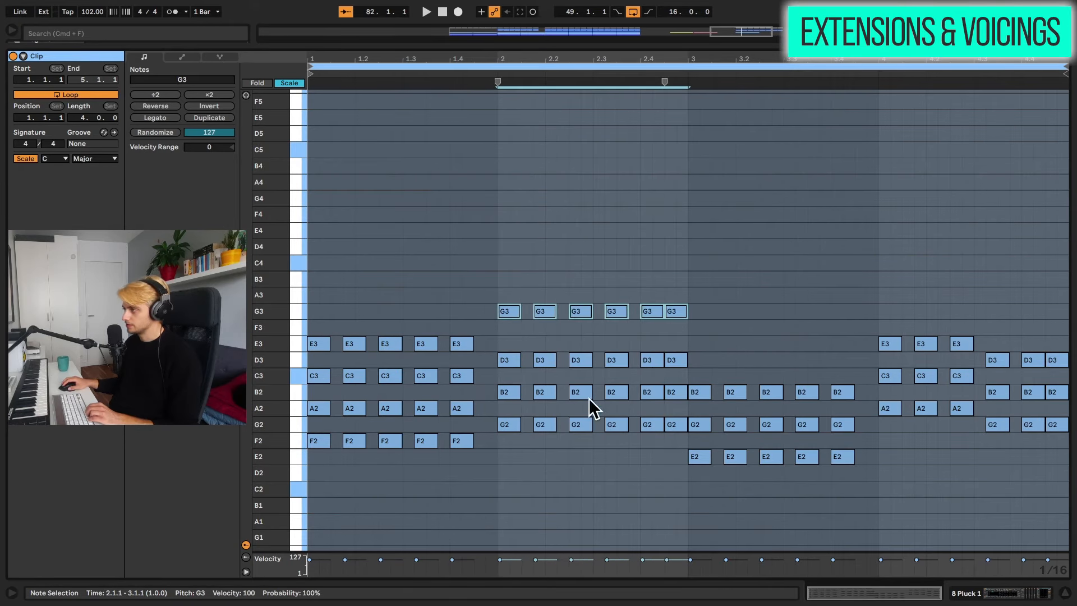
key(space)
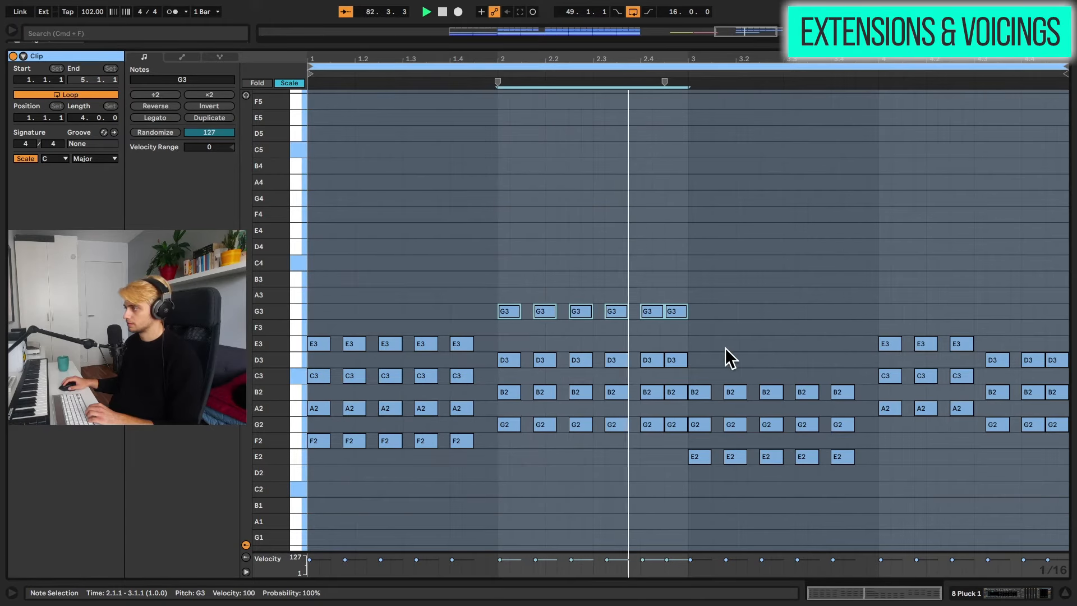
key(space)
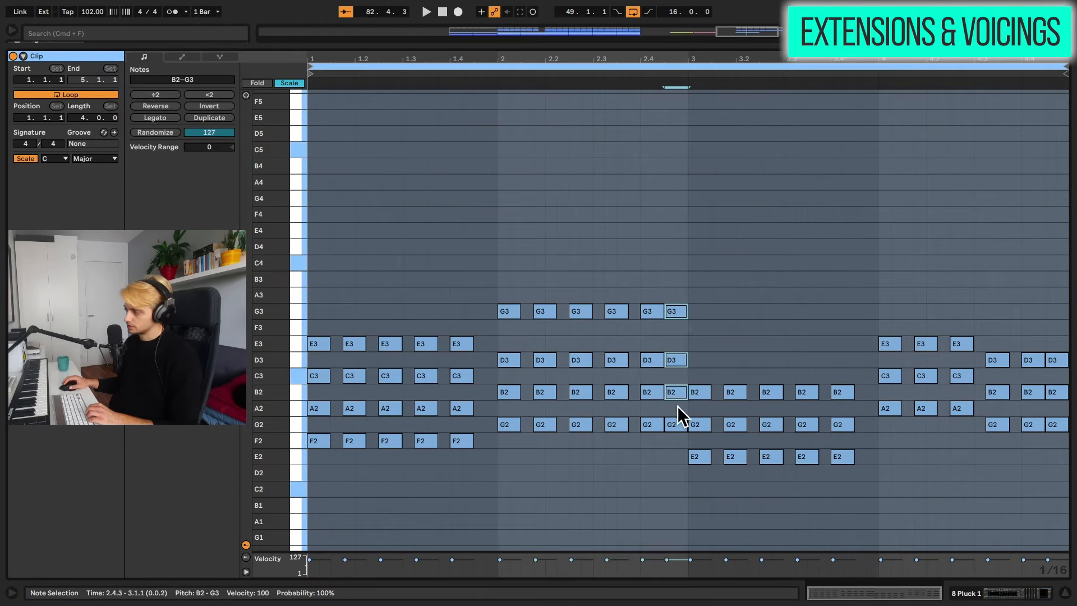
Delete the B2, D3 and G3 notes of the last chord in bar 2, keeping only its G2 root.
drag(678, 407, 687, 321)
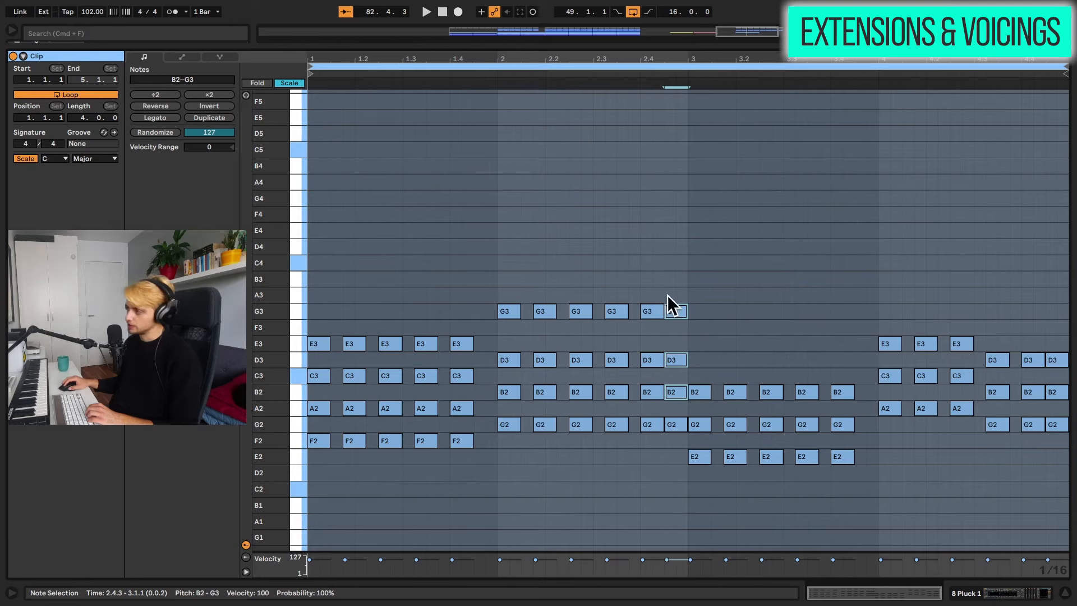
key(Delete)
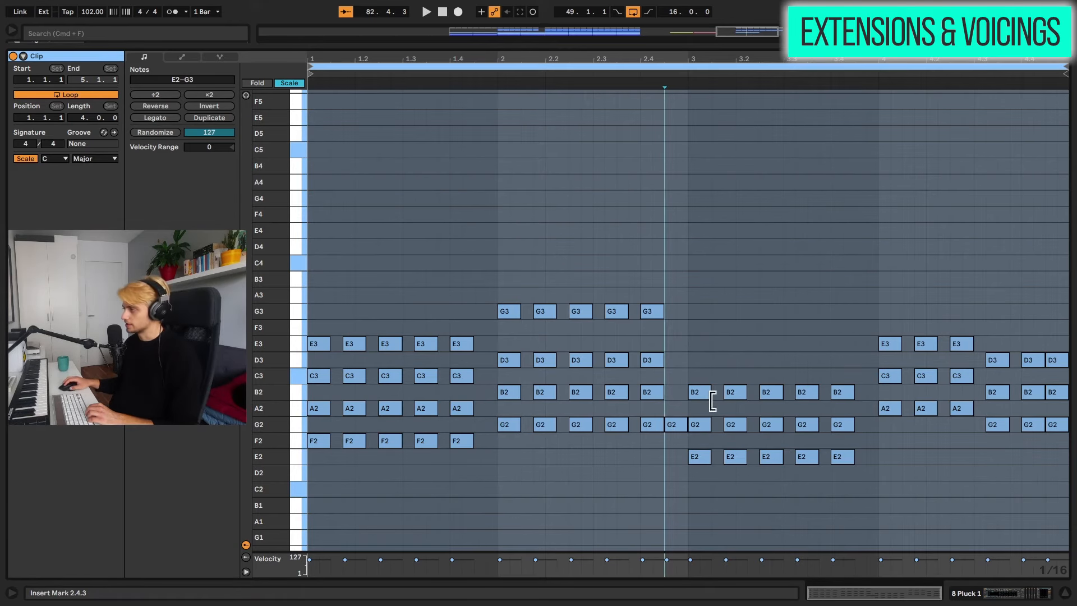
Add D3 notes to the bar 3 chords and raise their G2 notes one octave to G3.
drag(689, 367, 847, 366)
drag(867, 440, 694, 416)
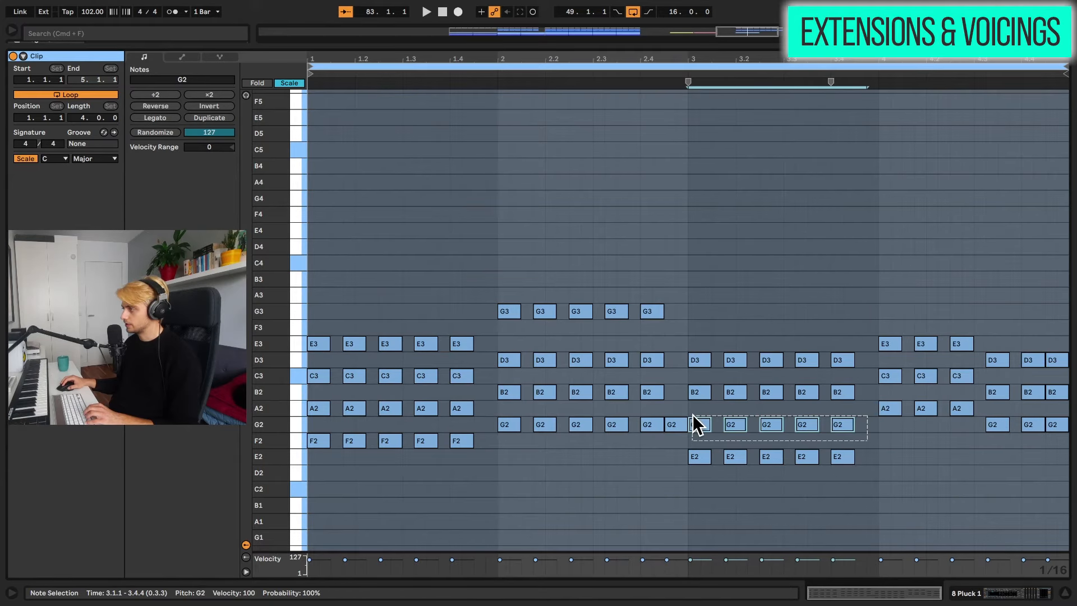
key(shift+Up)
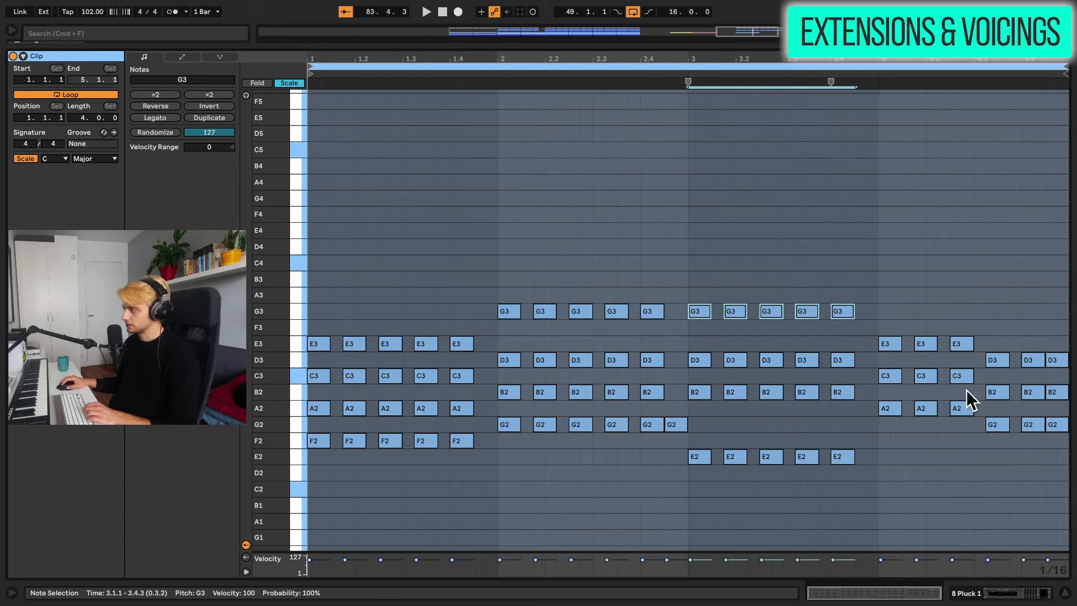
Add D3 to the first three chords of bar 4 and E3 to the last three chords.
drag(967, 388, 895, 364)
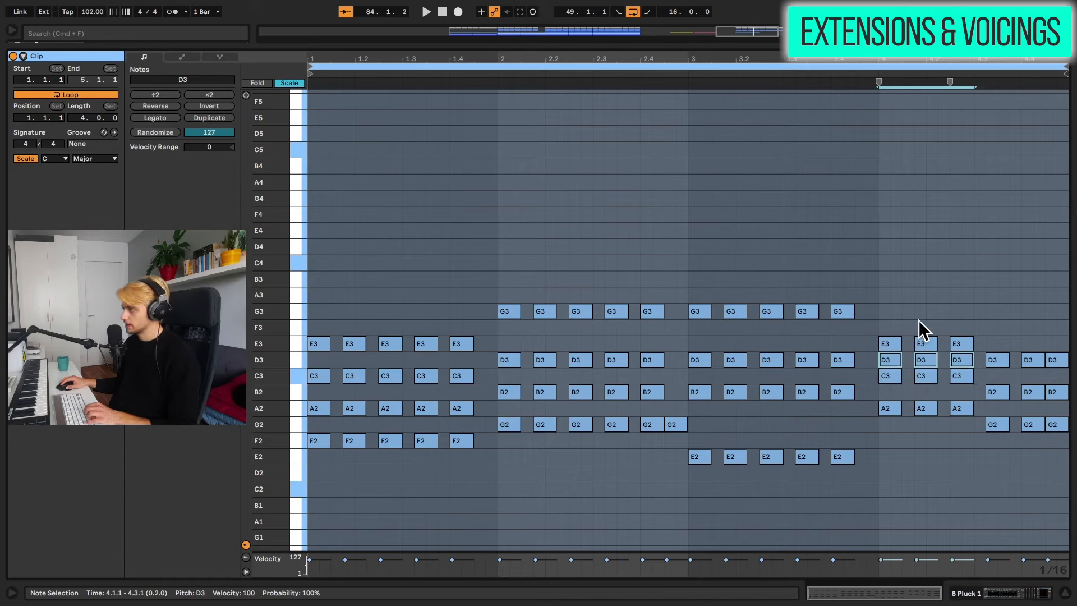
drag(887, 317, 1002, 340)
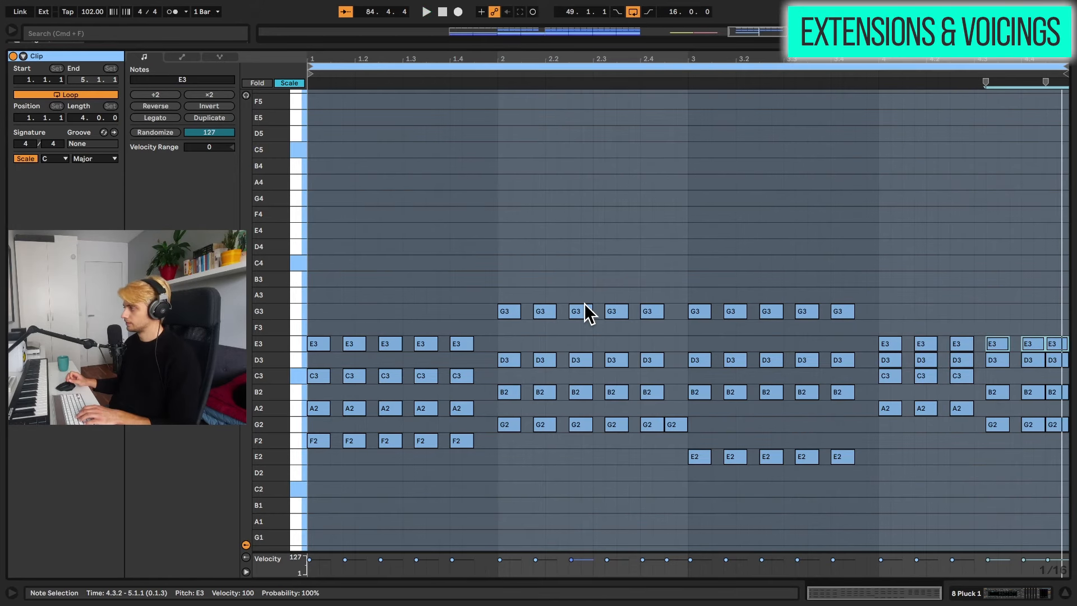
Turn off the clip's scale highlighting and select all the chord notes for transposing.
click(31, 158)
scroll(629, 180, down, 3)
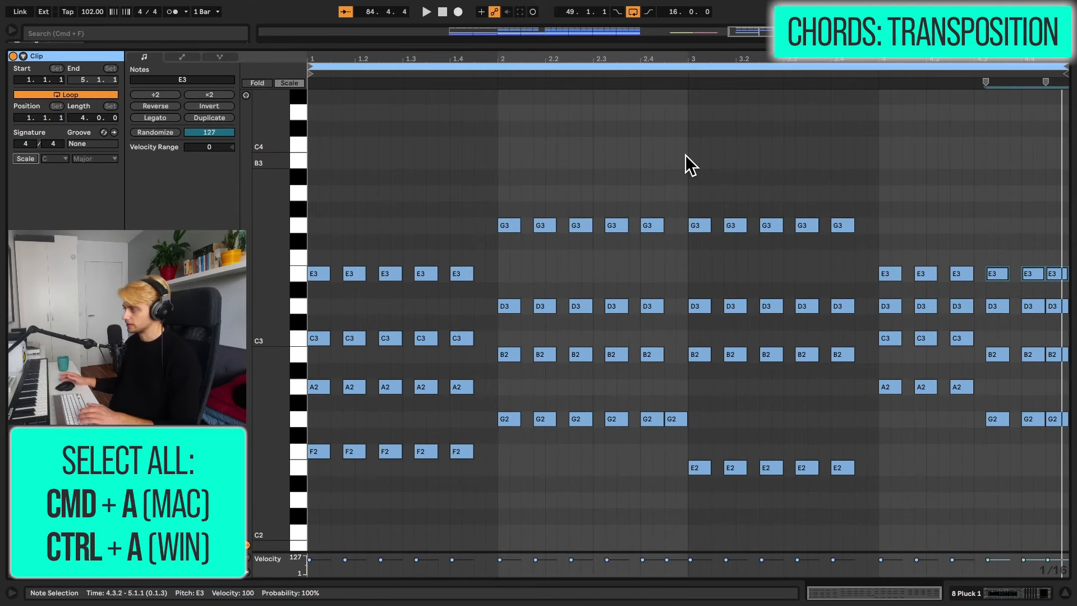
key(super+a)
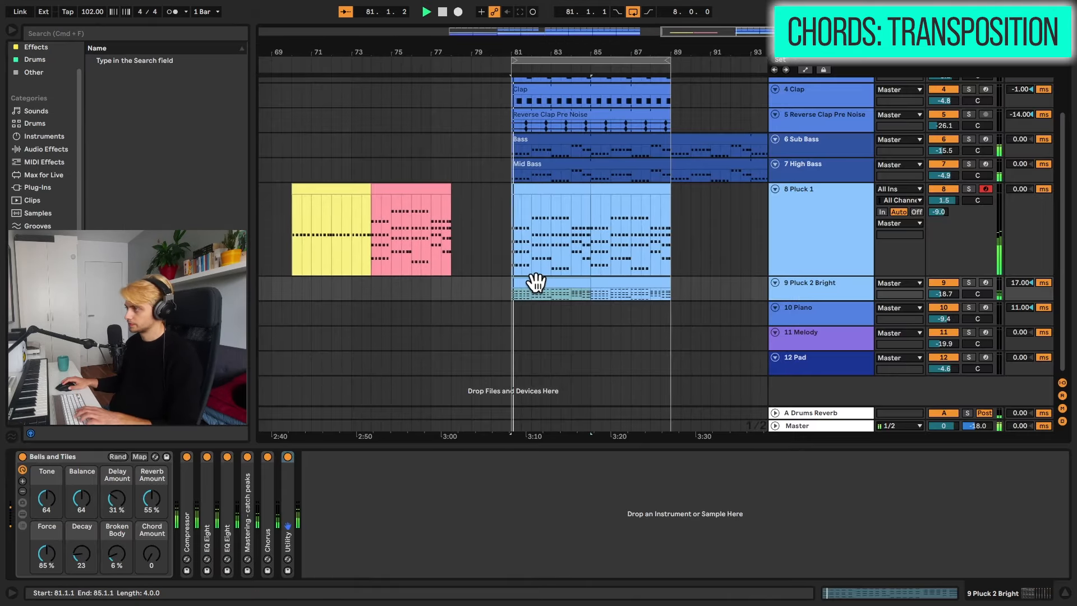
Select the Pluck 2 Bright clip spanning bars 41 to 65 in the arrangement.
drag(568, 51, 605, 55)
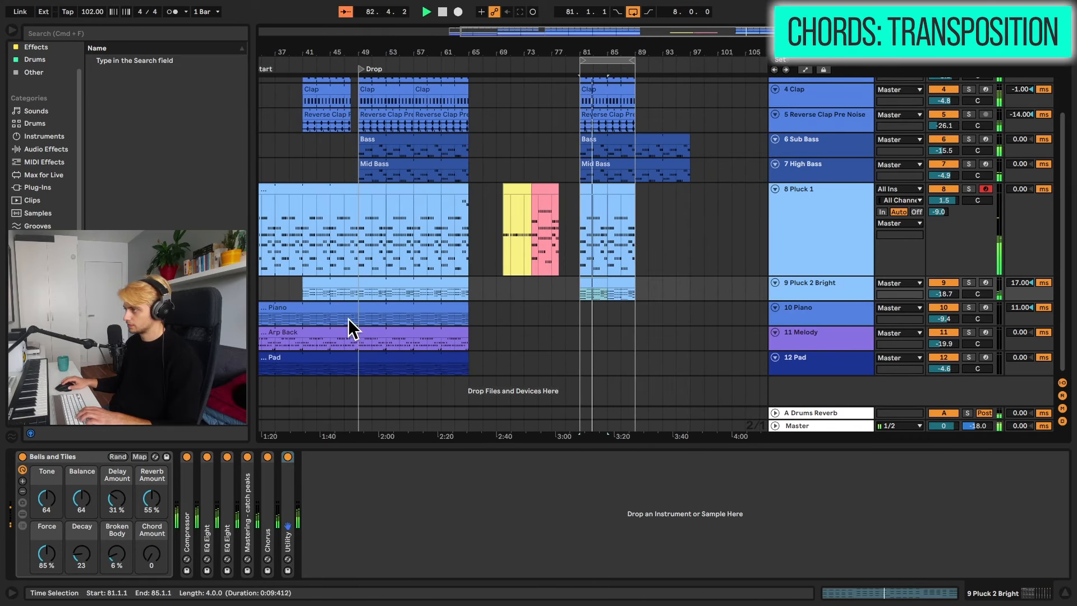
click(373, 286)
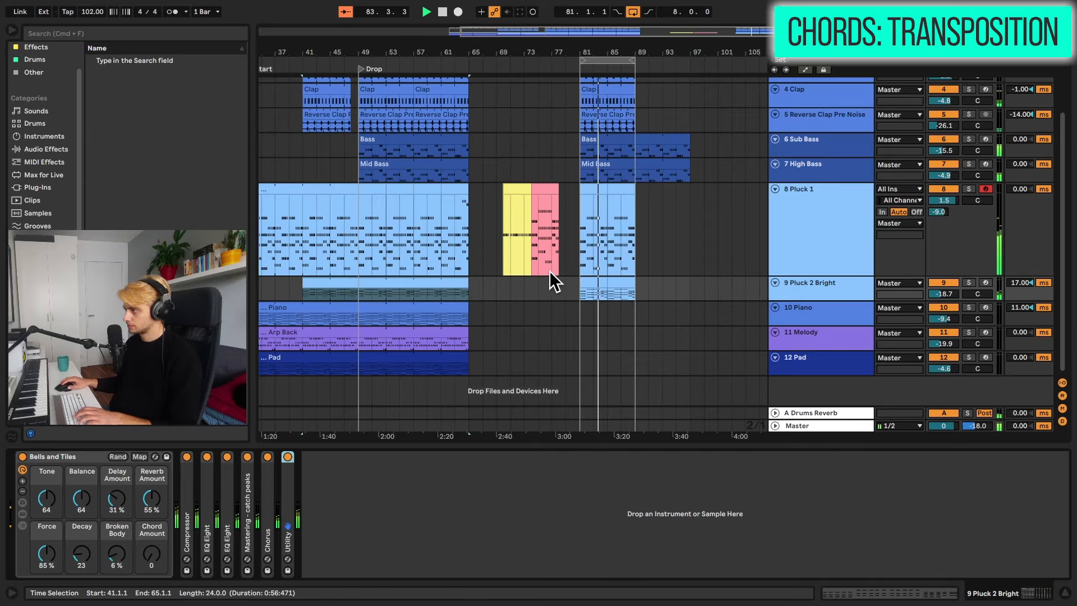
Open the Pluck 2 Bright clip at bar 81 with a taller velocity lane and select all its notes.
double_click(595, 283)
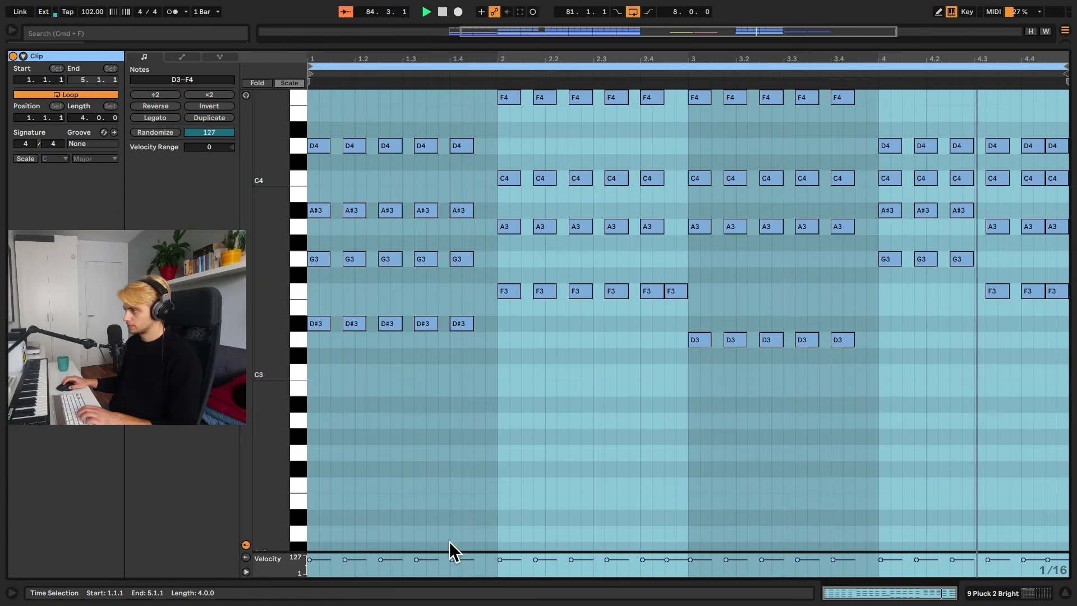
key(space)
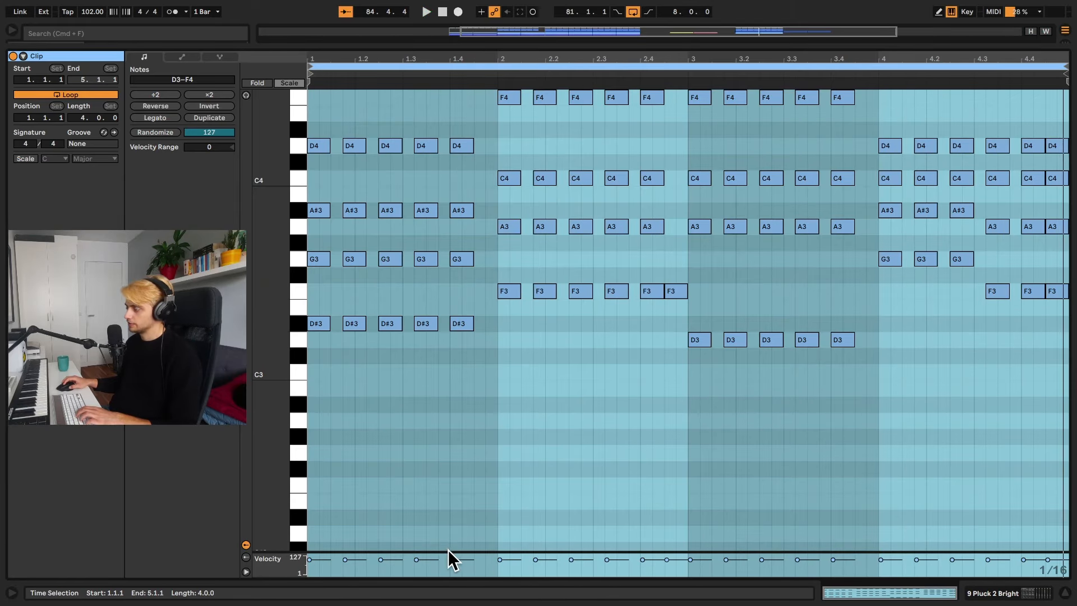
drag(452, 538, 473, 429)
click(470, 365)
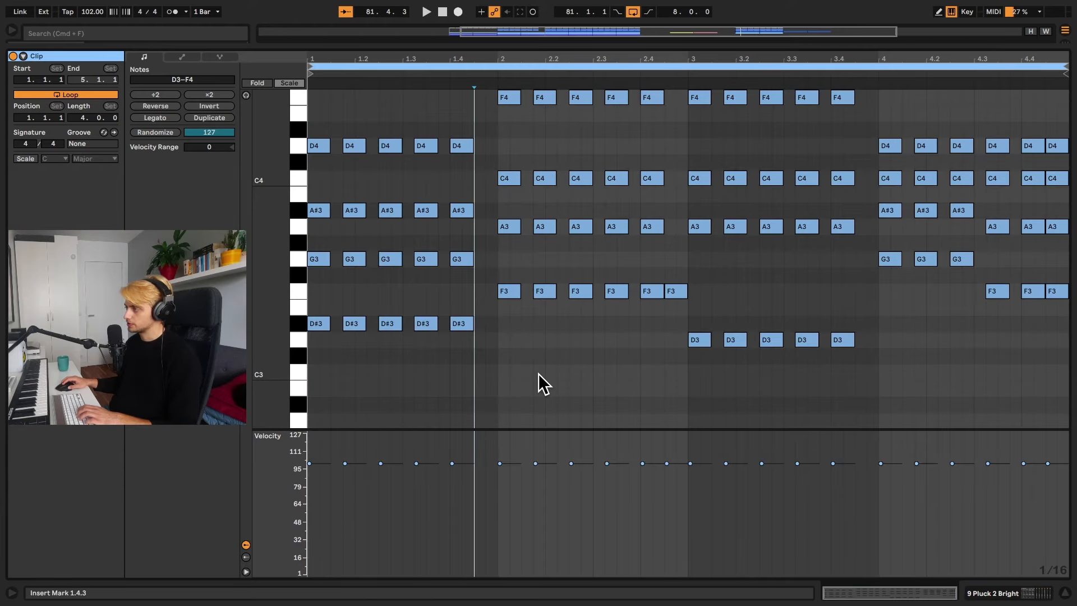
key(super+a)
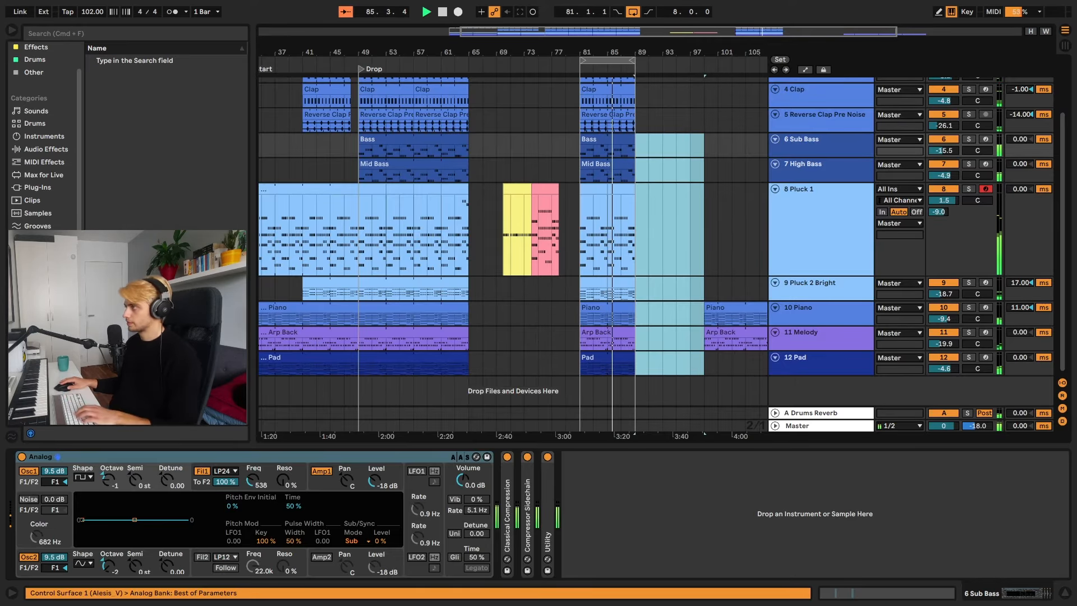
Clear the leftover clips between bars 97 and 121 on the Pluck 1 through Pad tracks and stop playback.
drag(672, 48, 672, 23)
drag(635, 265, 732, 354)
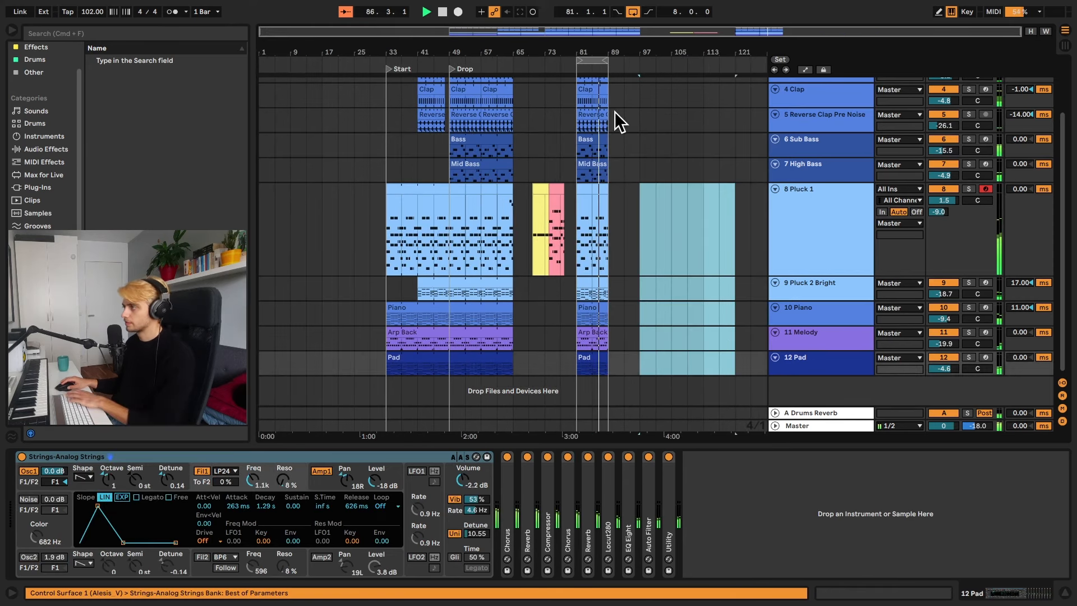
drag(582, 50, 579, 89)
drag(530, 52, 493, 54)
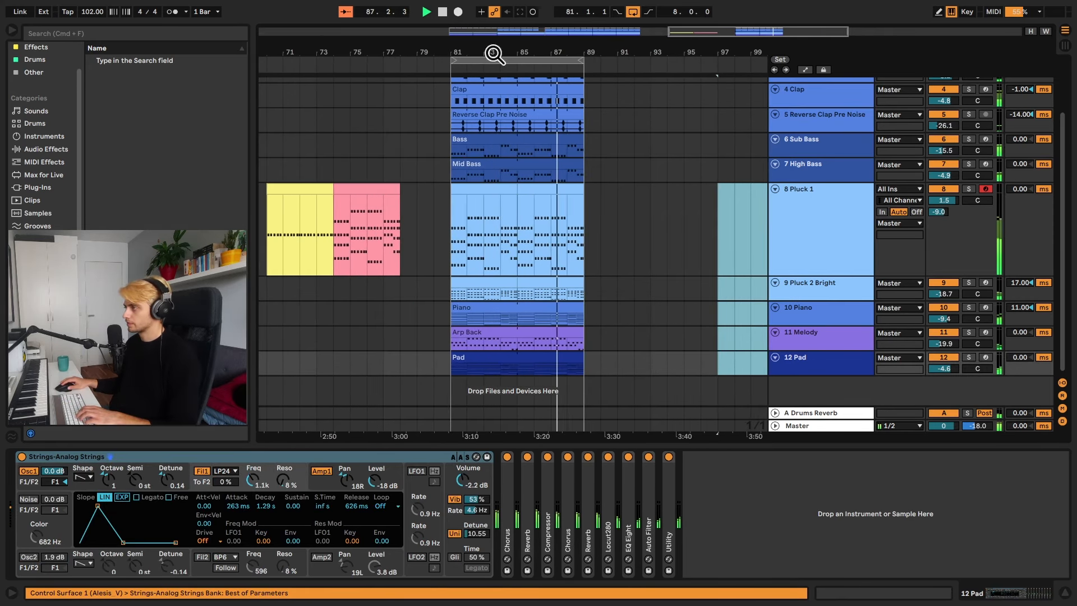
scroll(544, 242, up, 3)
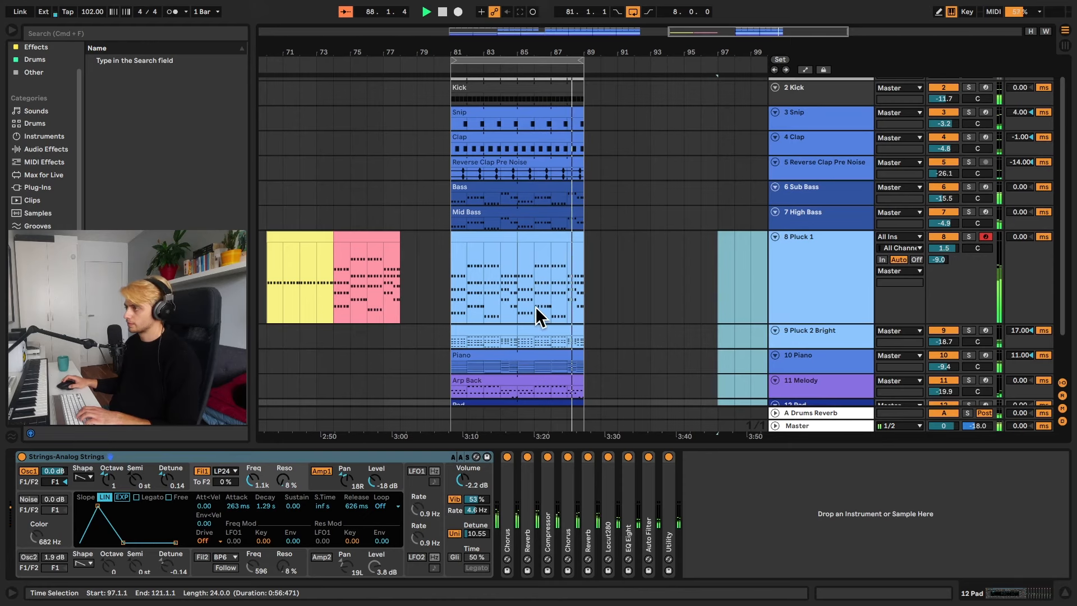
key(space)
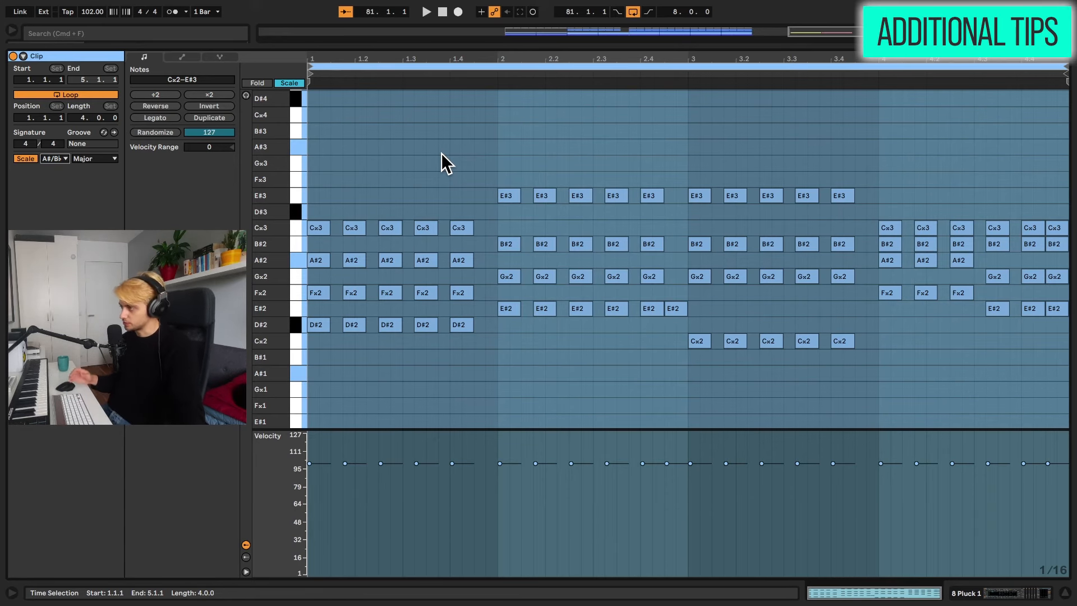
Return to the arrangement and open the pink Pluck 1 chord clip at bar 74 for note editing.
key(shift+Tab)
click(502, 188)
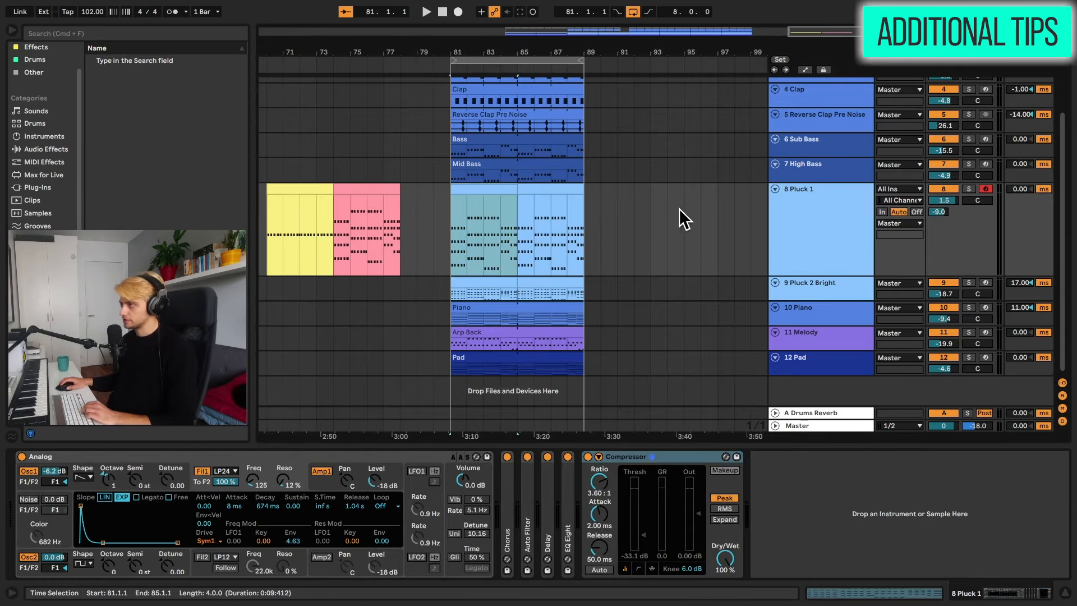
double_click(374, 189)
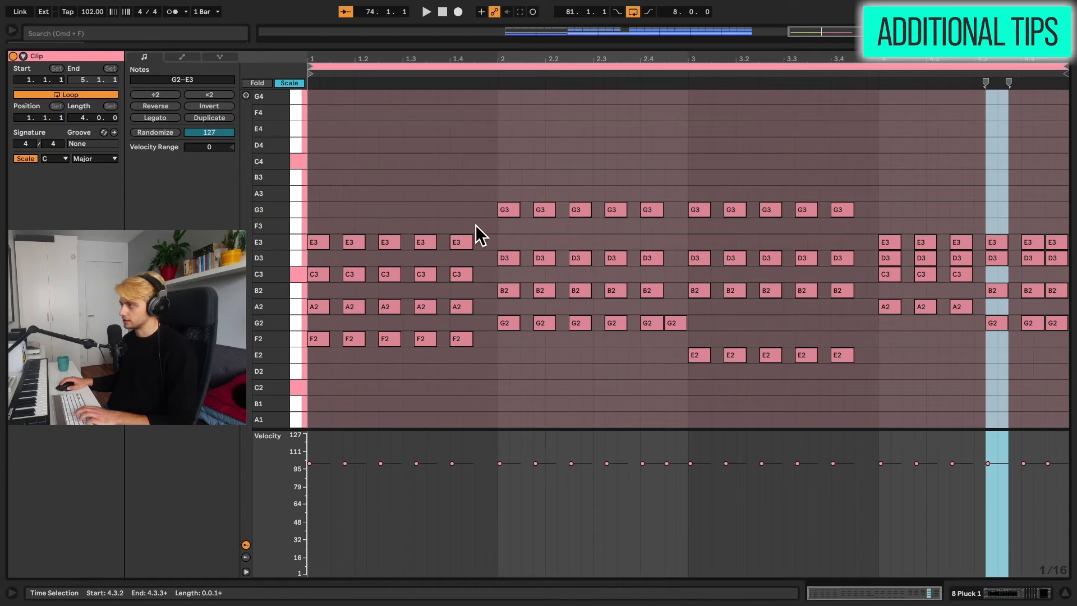